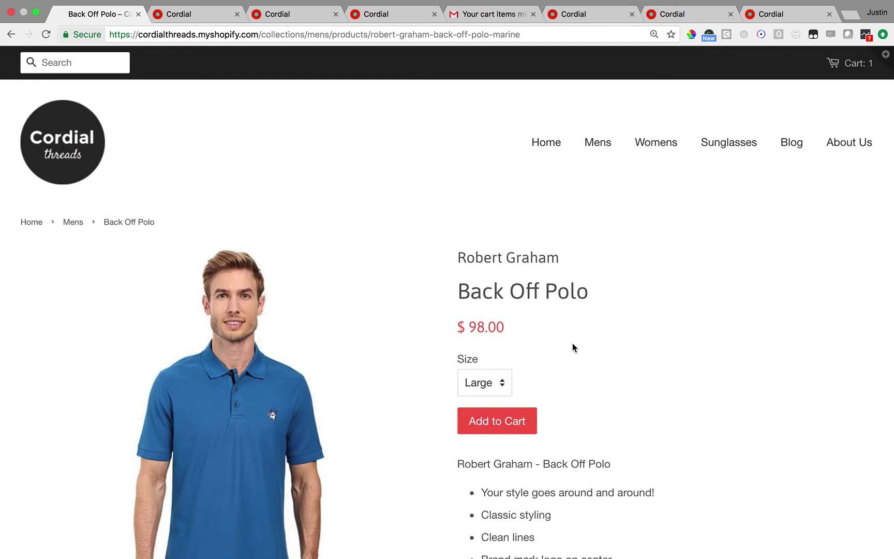
Review the Back Off Polo product page and the productView entries in Cordial's Event Data Reports
scroll(572, 342, down, 5)
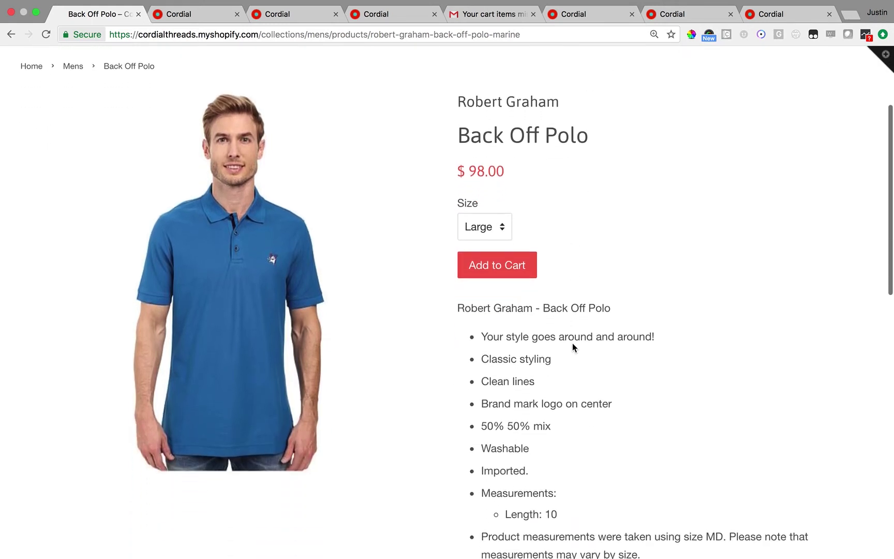
scroll(572, 343, up, 5)
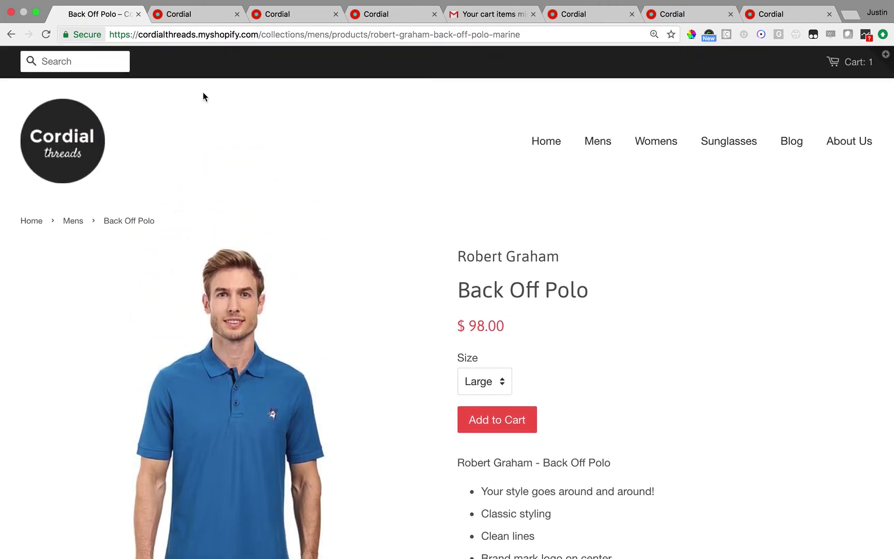
click(191, 20)
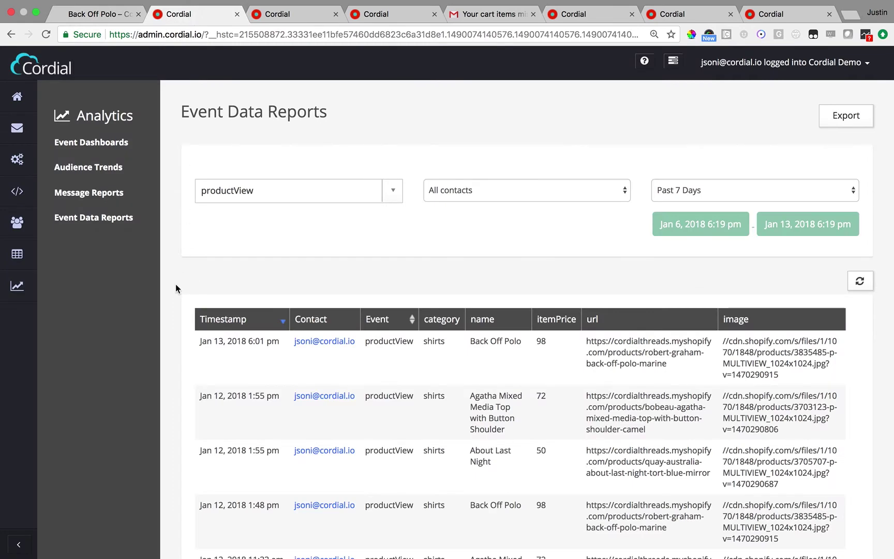
scroll(176, 279, down, 3)
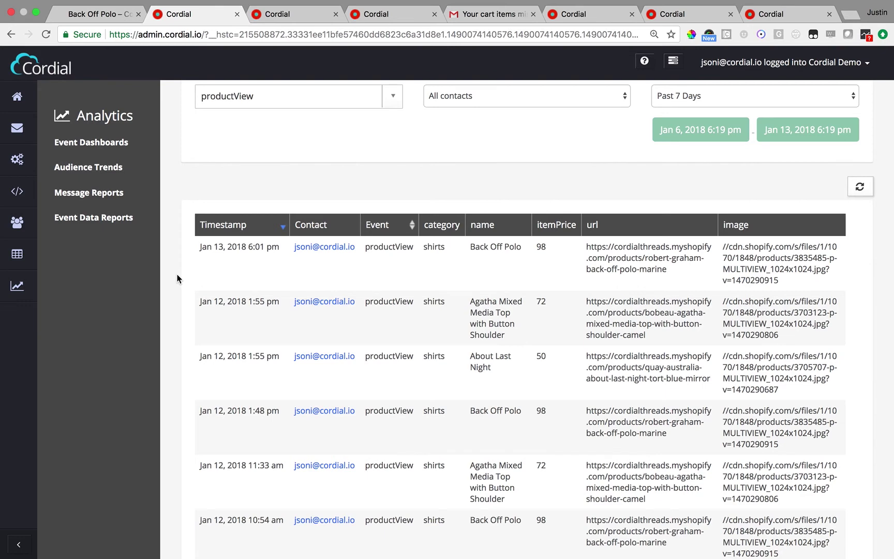
scroll(177, 278, up, 3)
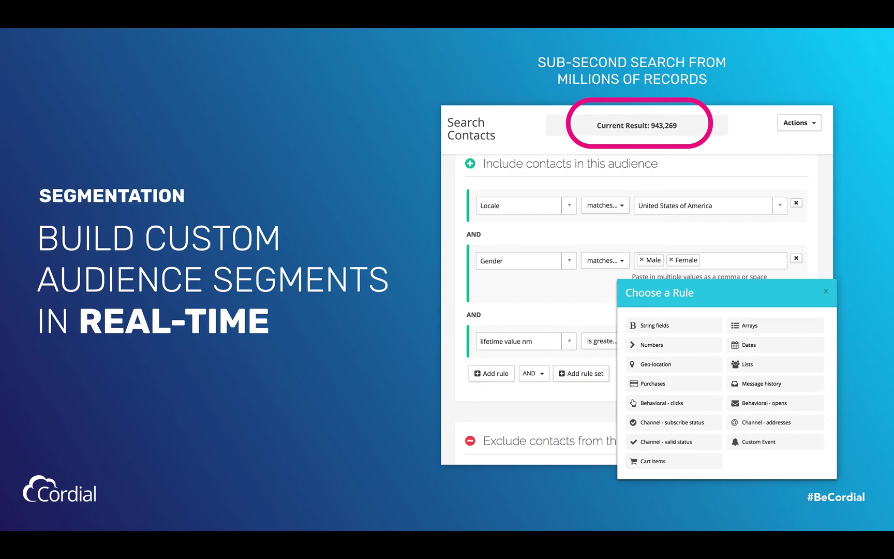
Leave the Keynote slideshow, switch to Chrome, and add an included-audience string rule on Gender with the operator "matches any"
key(Escape)
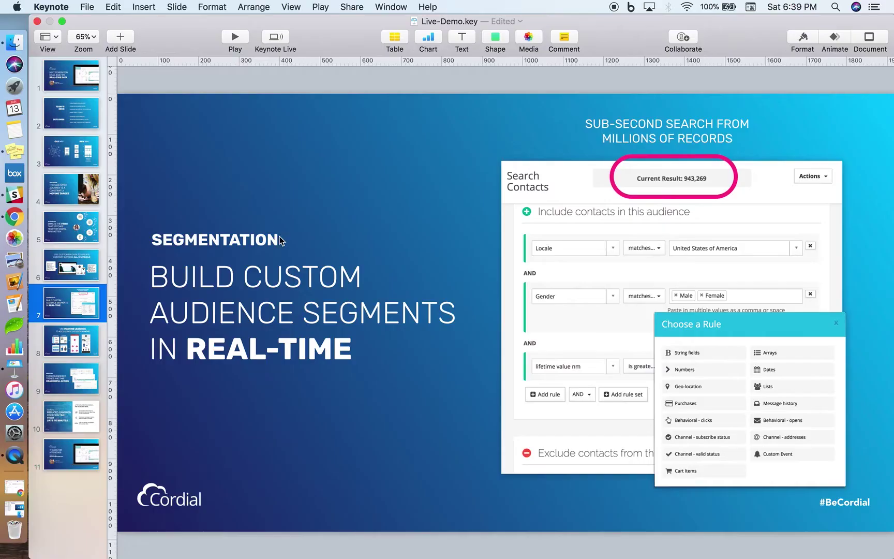
key(super+Tab)
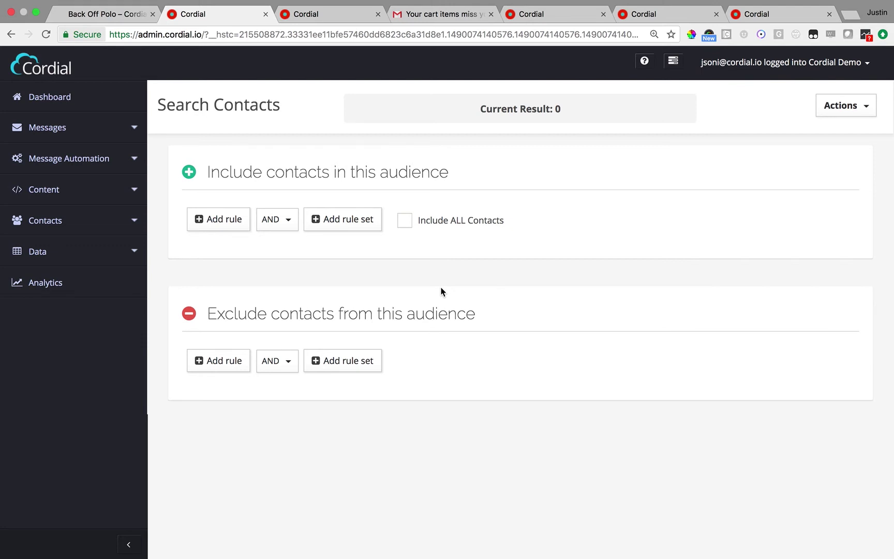
click(228, 222)
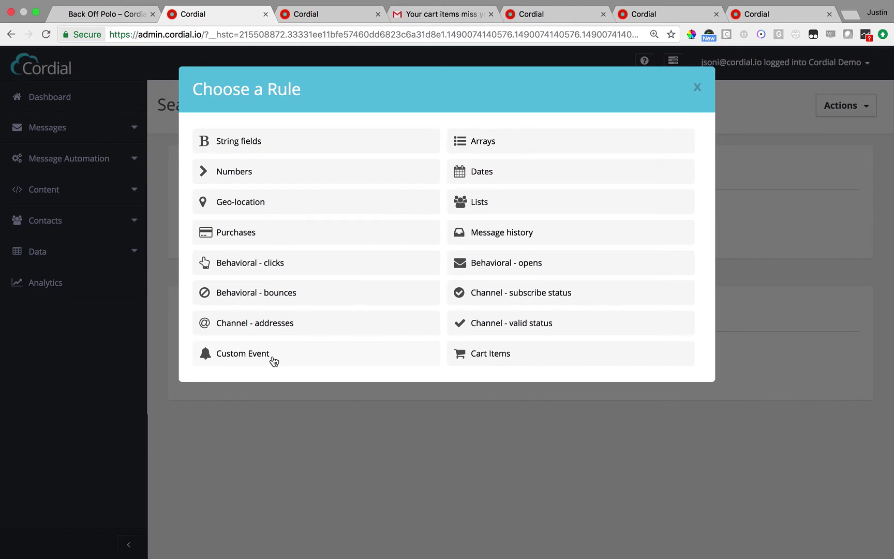
click(256, 147)
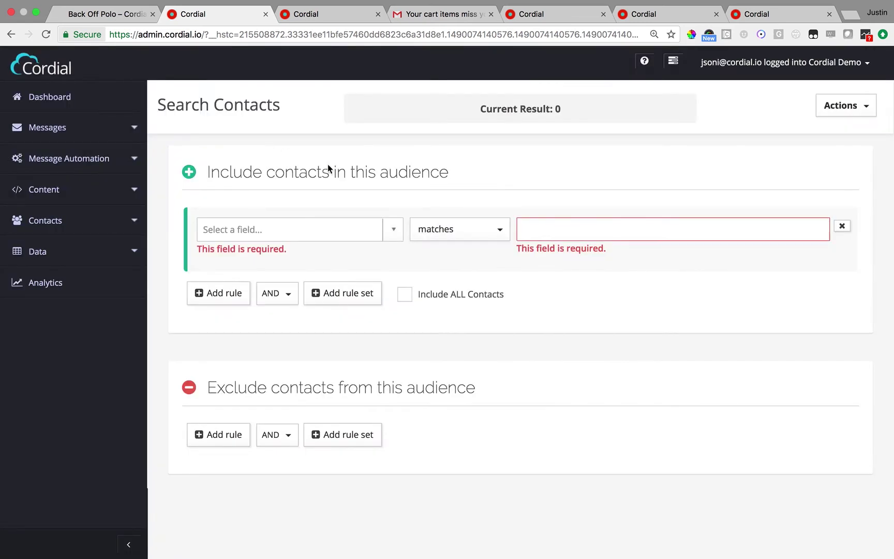
click(393, 229)
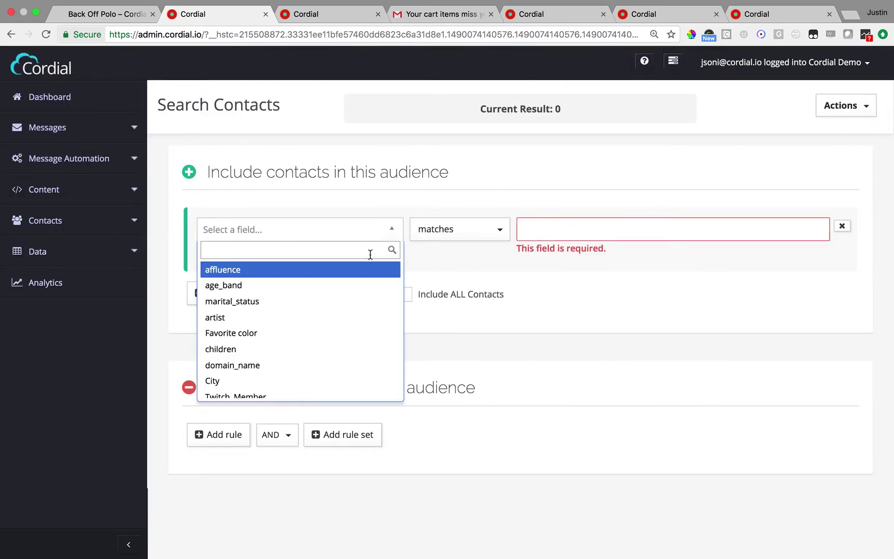
scroll(303, 301, down, 5)
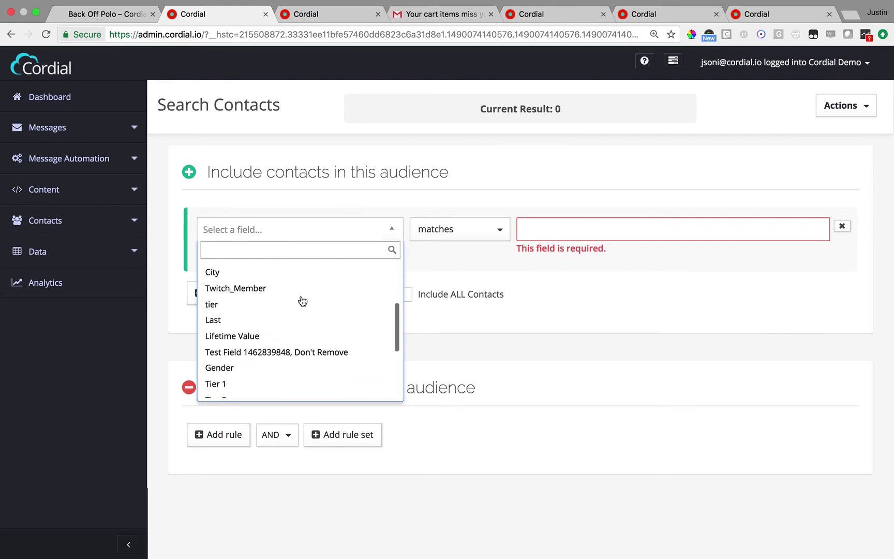
click(228, 326)
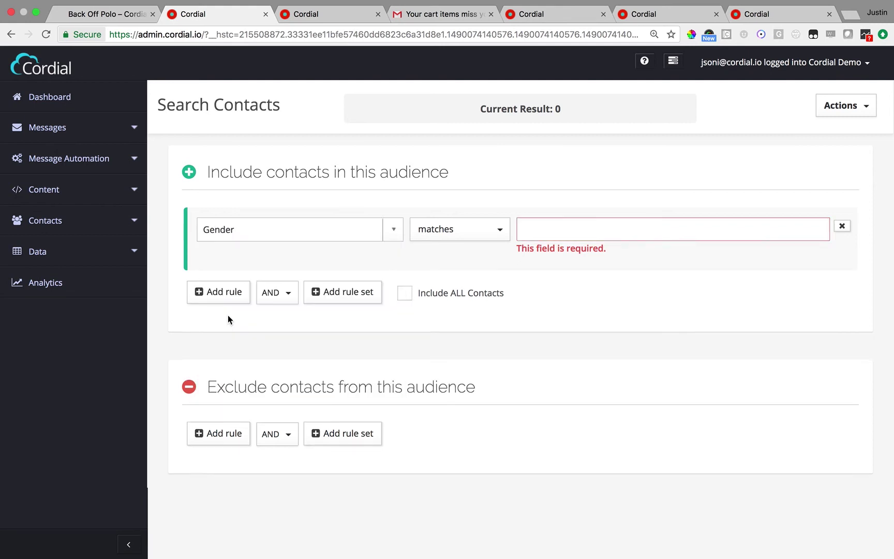
click(494, 234)
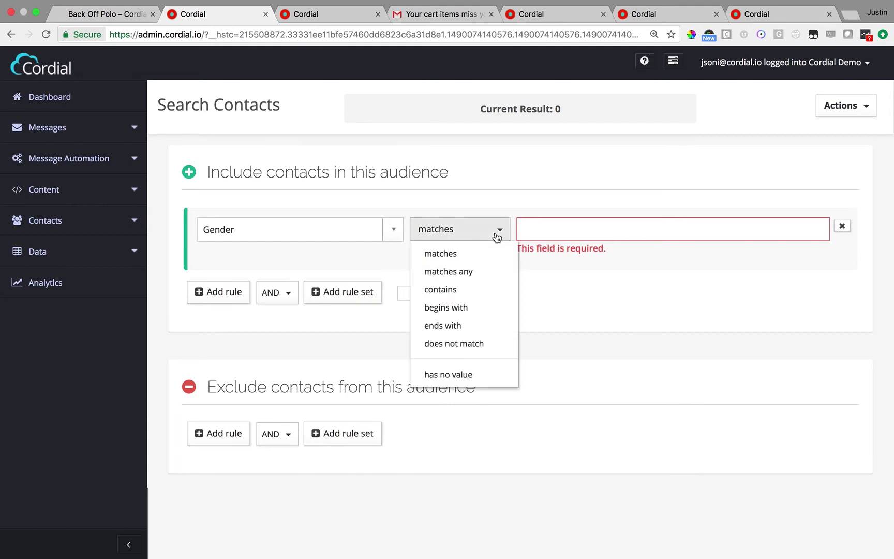
click(472, 271)
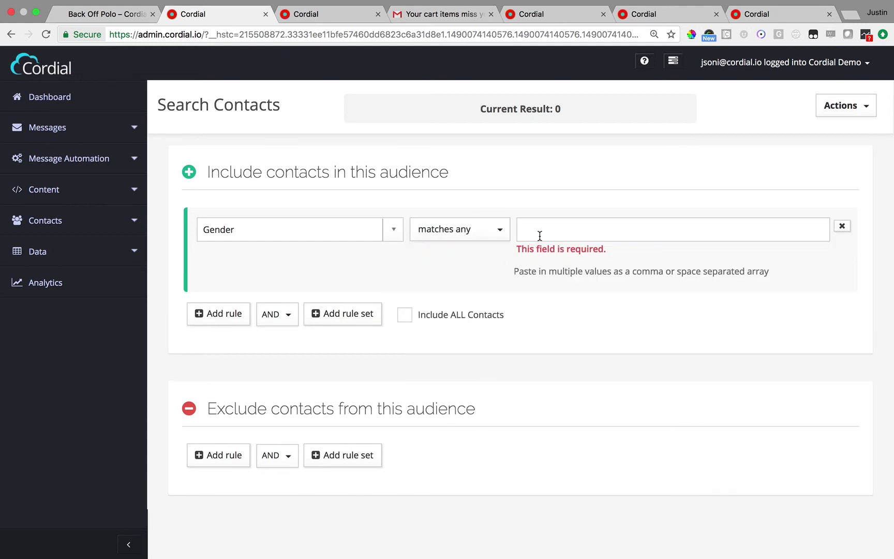
Enter male and female as the Gender rule's values and check the current result count
click(540, 231)
text(male)
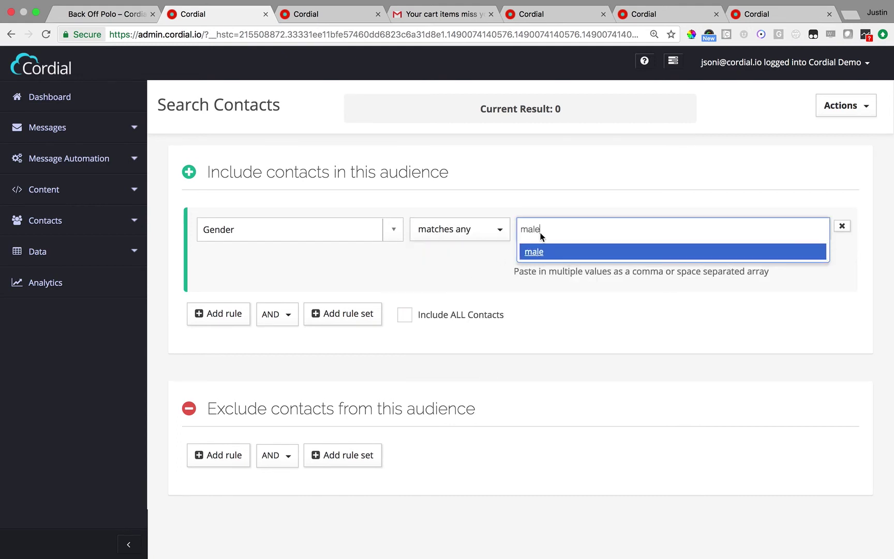
click(538, 254)
text(fe)
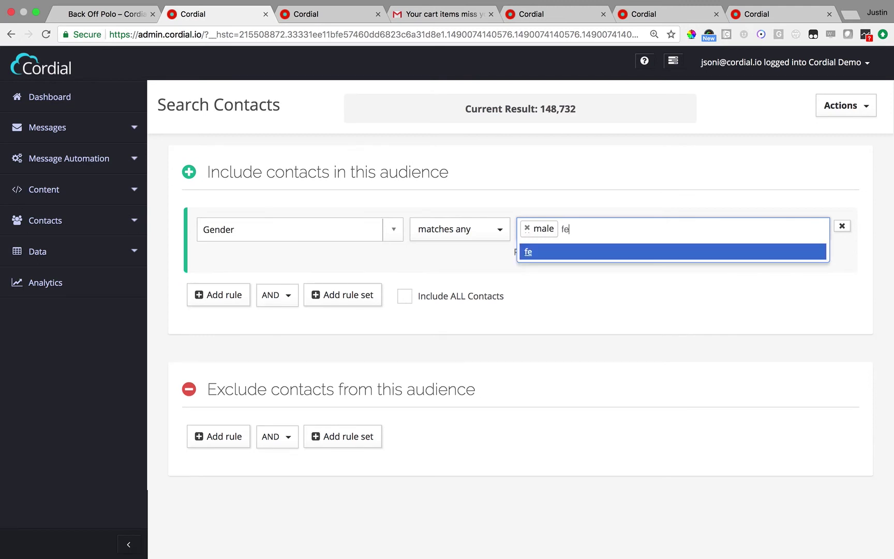
text(male)
click(535, 252)
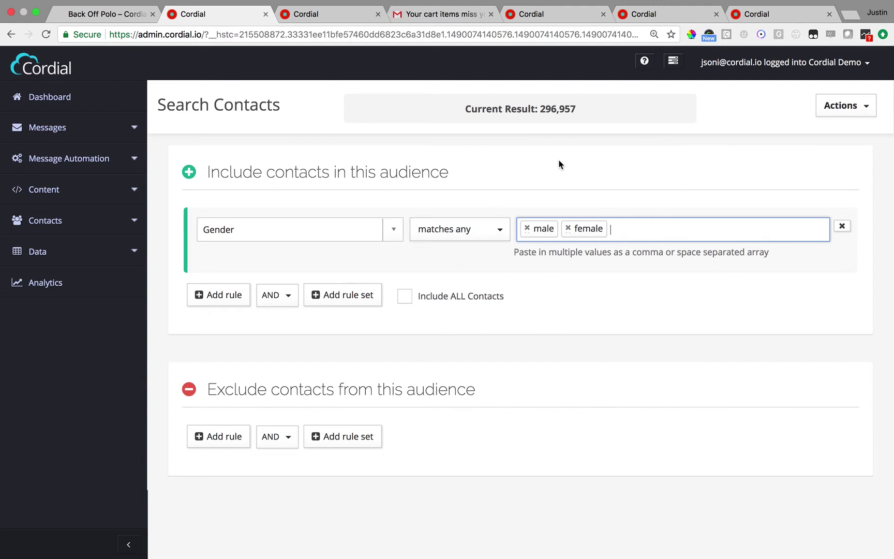
drag(540, 110, 575, 110)
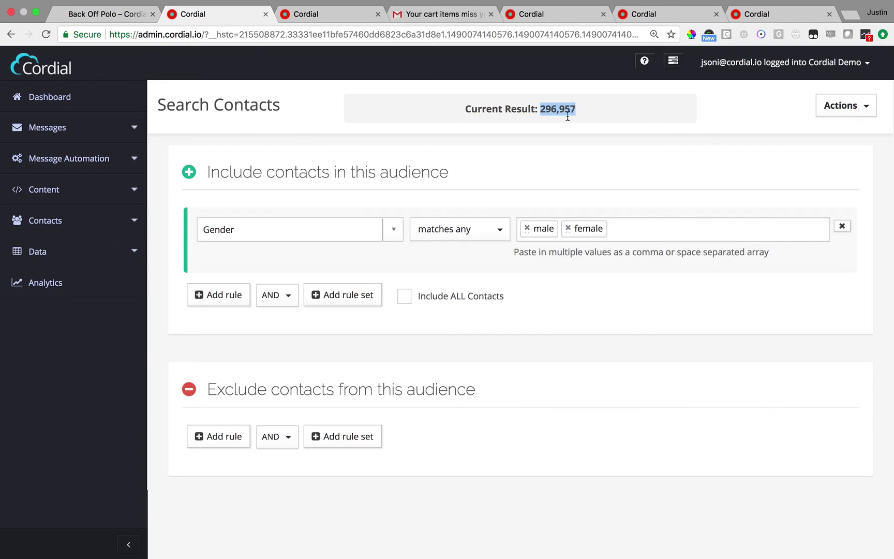
click(505, 177)
Add a number rule to the included audience requiring lifetime value nm to be greater than 100
click(226, 295)
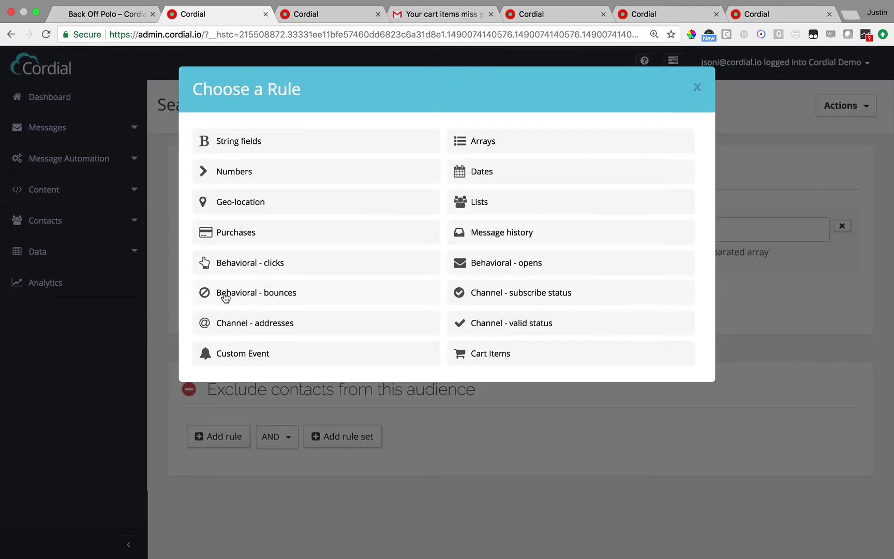
click(246, 175)
click(399, 328)
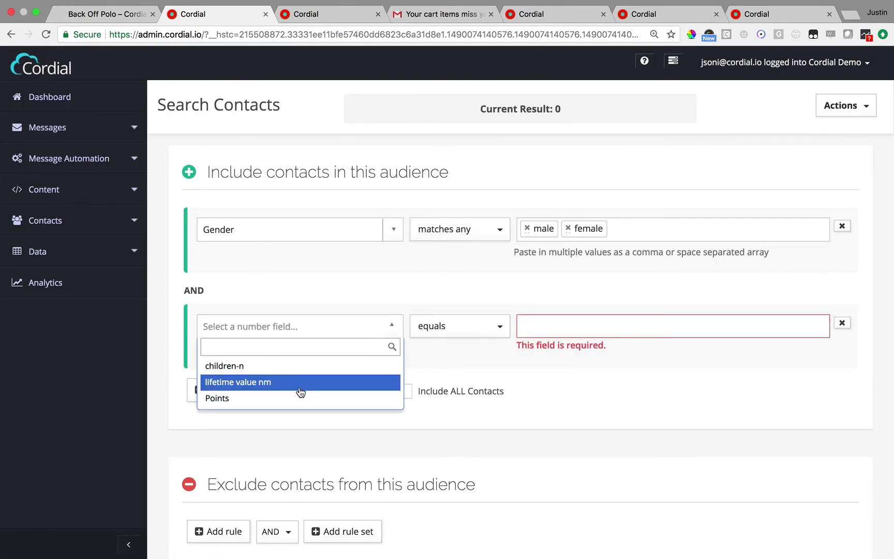
click(272, 382)
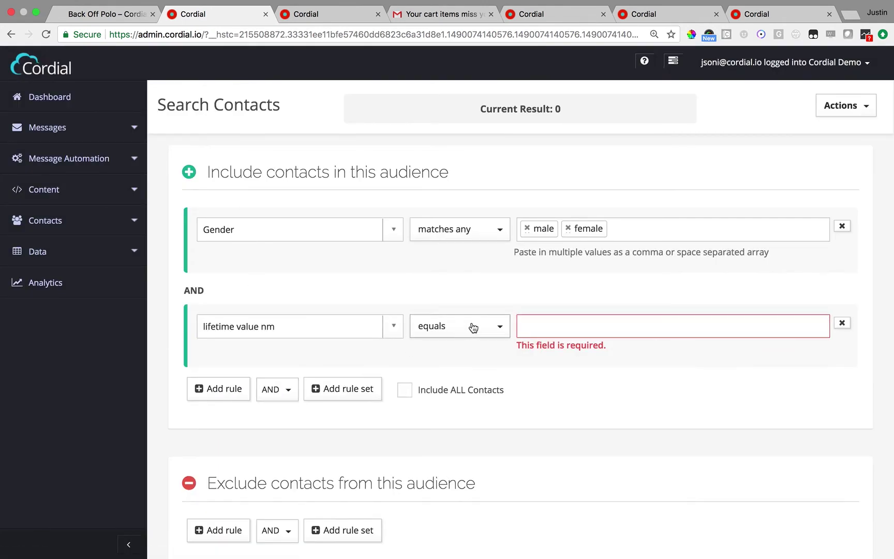
click(473, 327)
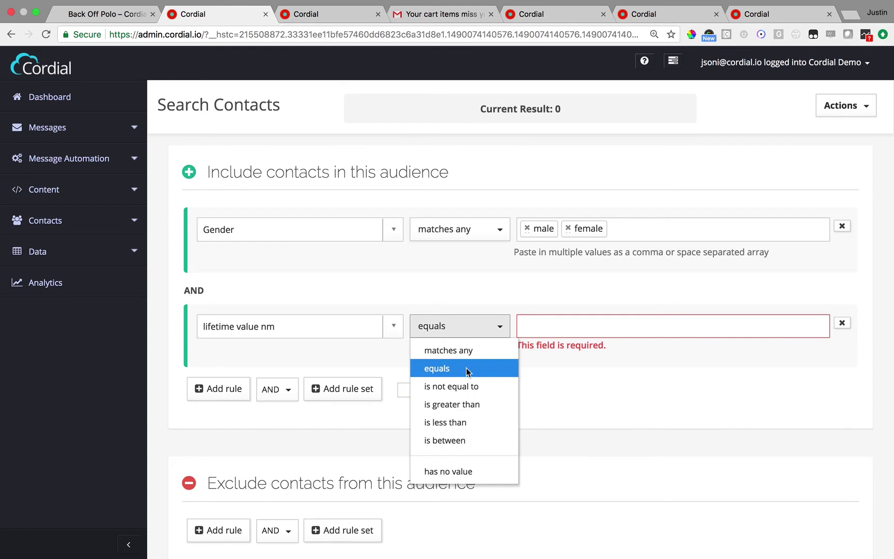
click(464, 404)
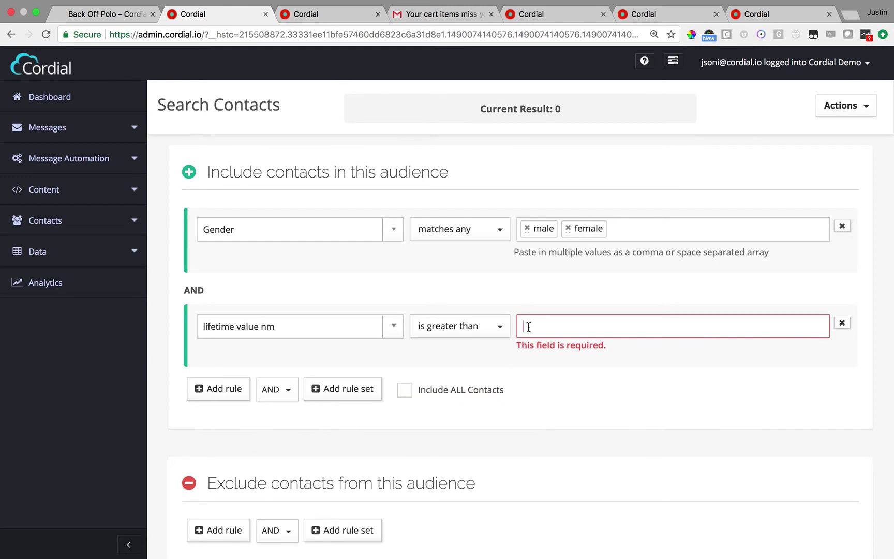
text(100)
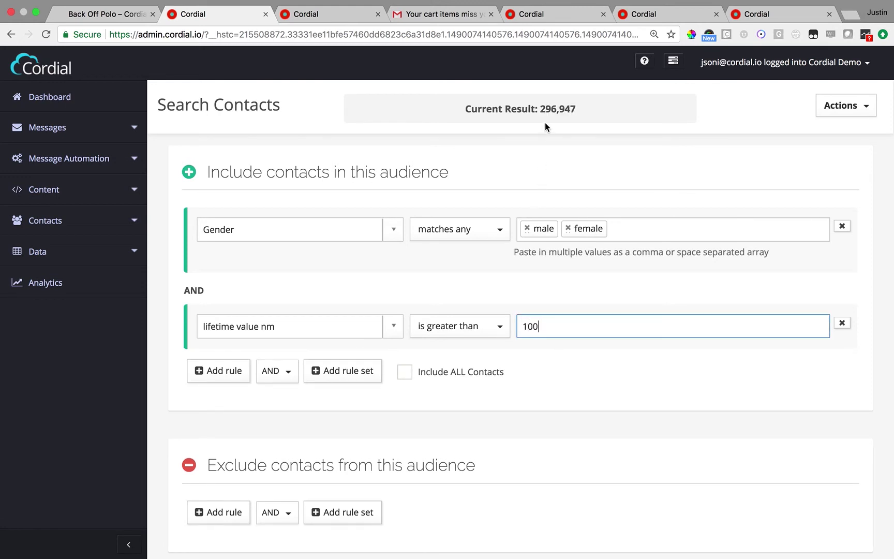
Raise the lifetime value threshold to 200 and finally to 300, and check the current result count
drag(528, 326, 520, 328)
text(2)
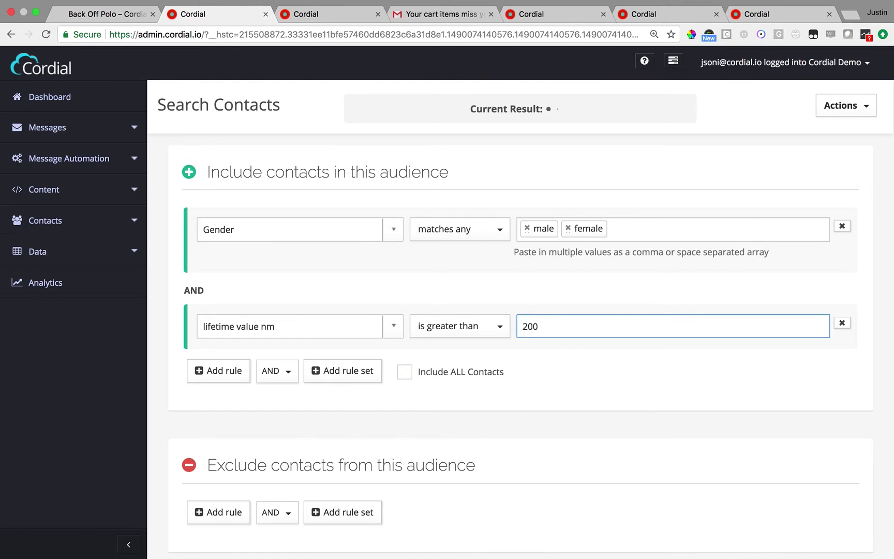
key(BackSpace)
text(3)
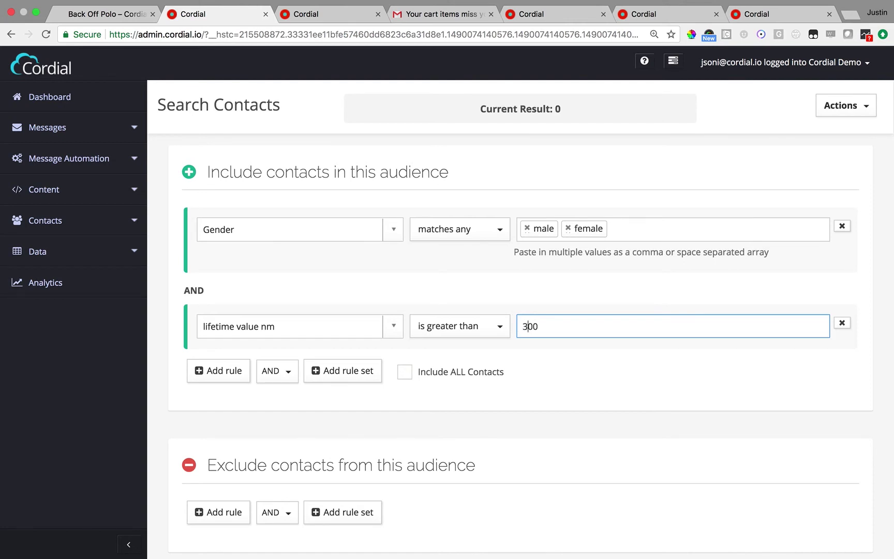
drag(541, 109, 577, 109)
click(544, 180)
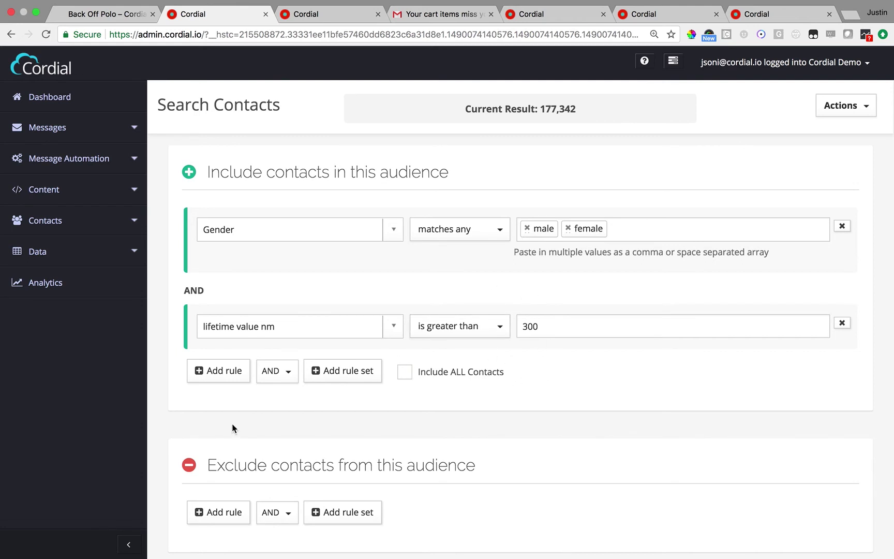
Add a geo-location rule to the included audience where Locale matches the country United States of America
click(224, 372)
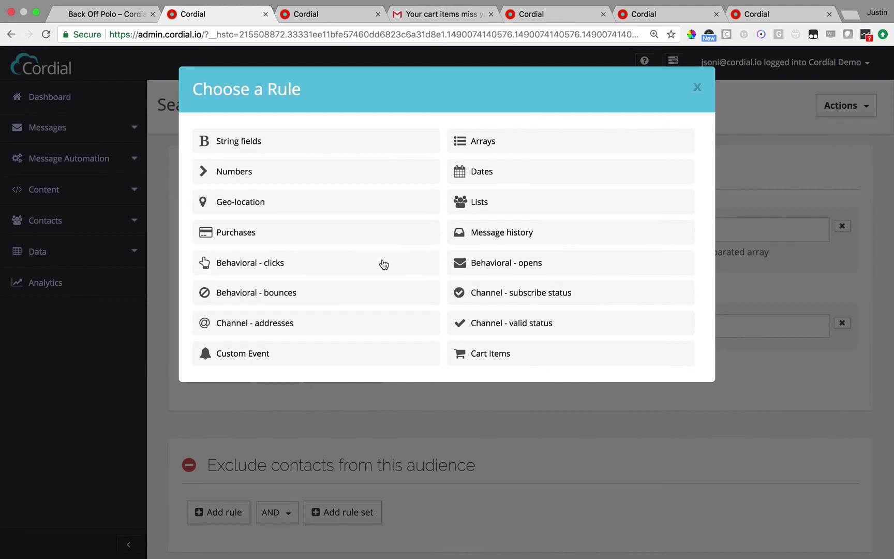
click(257, 207)
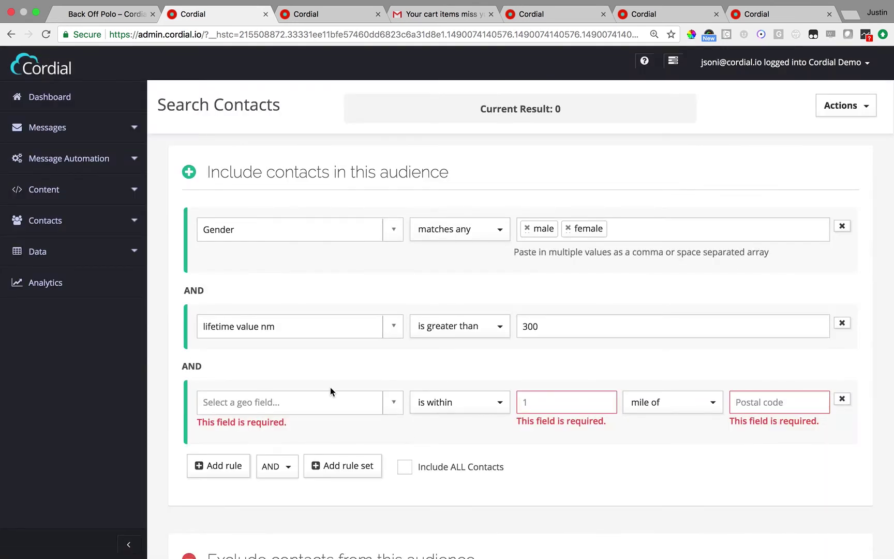
click(395, 403)
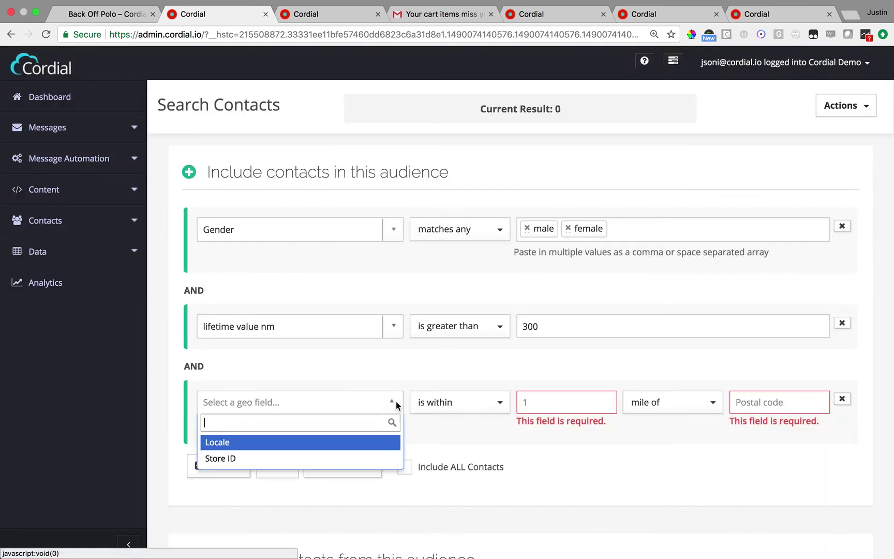
click(307, 443)
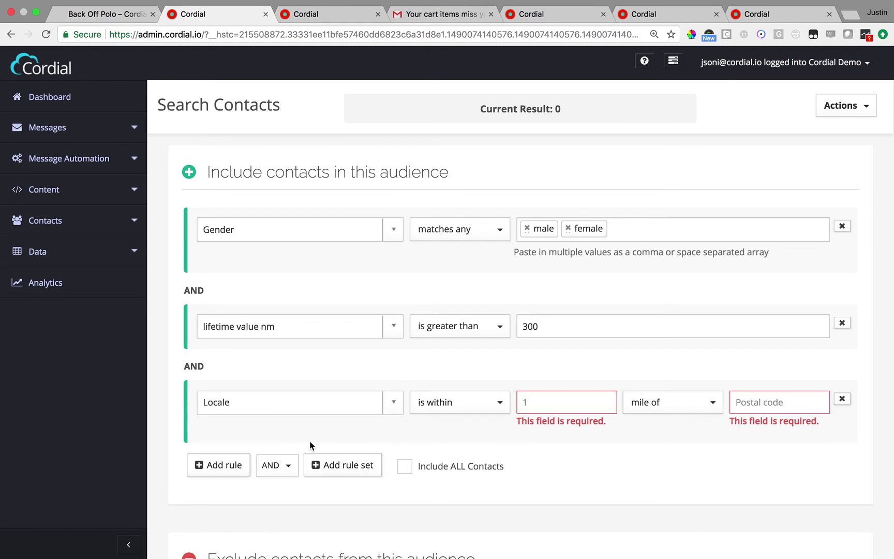
click(501, 405)
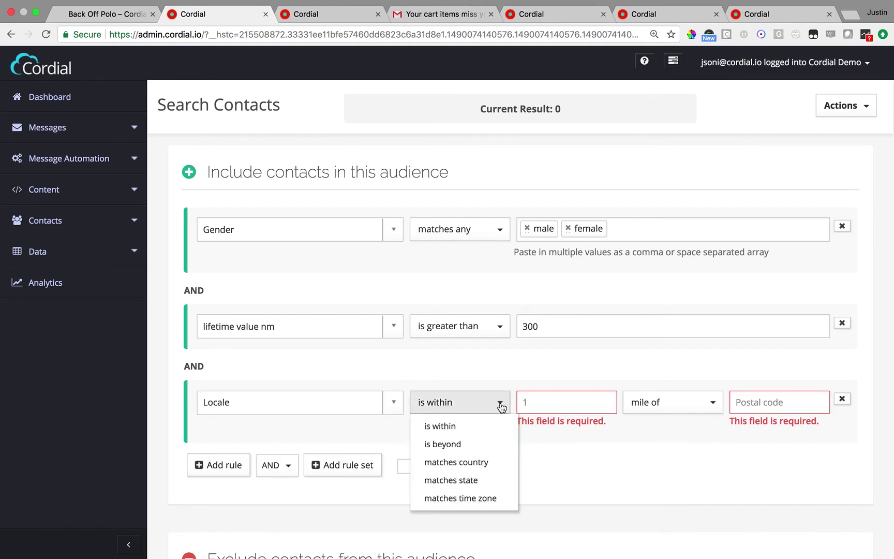
click(494, 461)
click(560, 407)
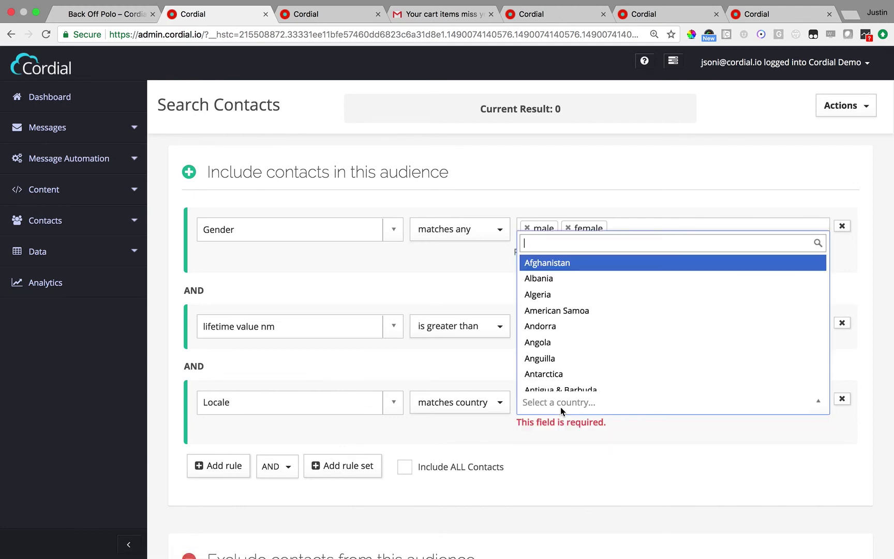
text(united)
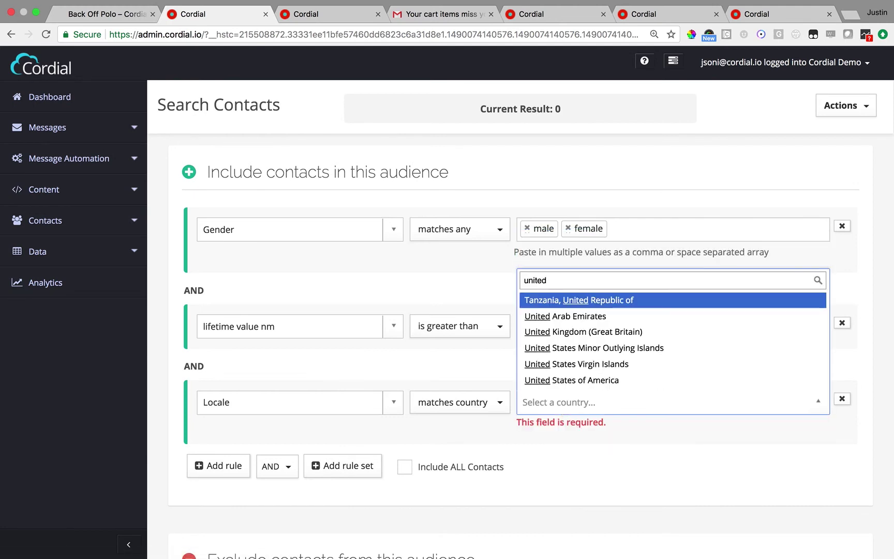
click(566, 381)
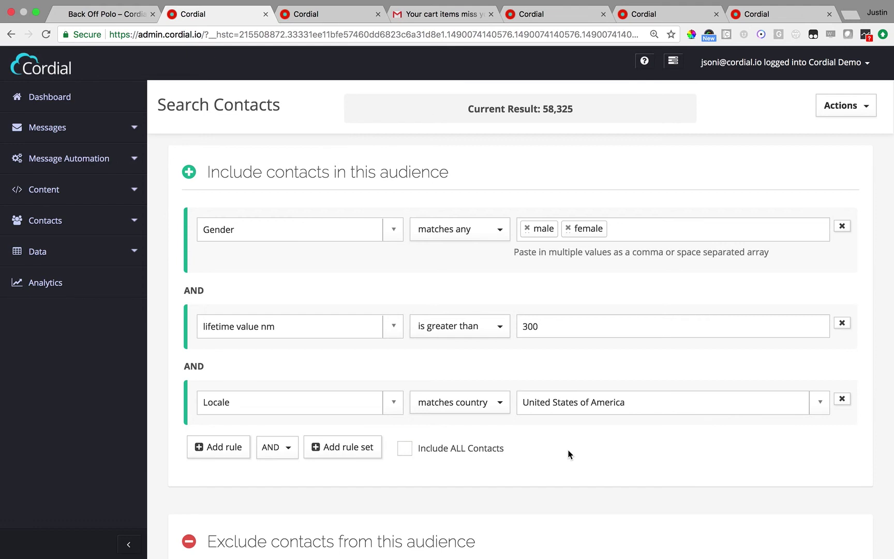
click(850, 115)
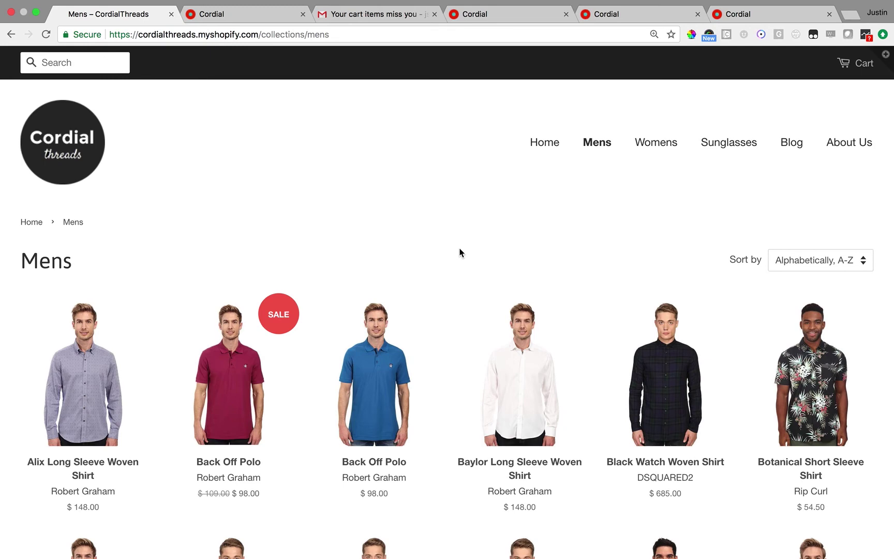
Add the blue Back Off Polo in size Large to the Cordial Threads store cart
click(388, 354)
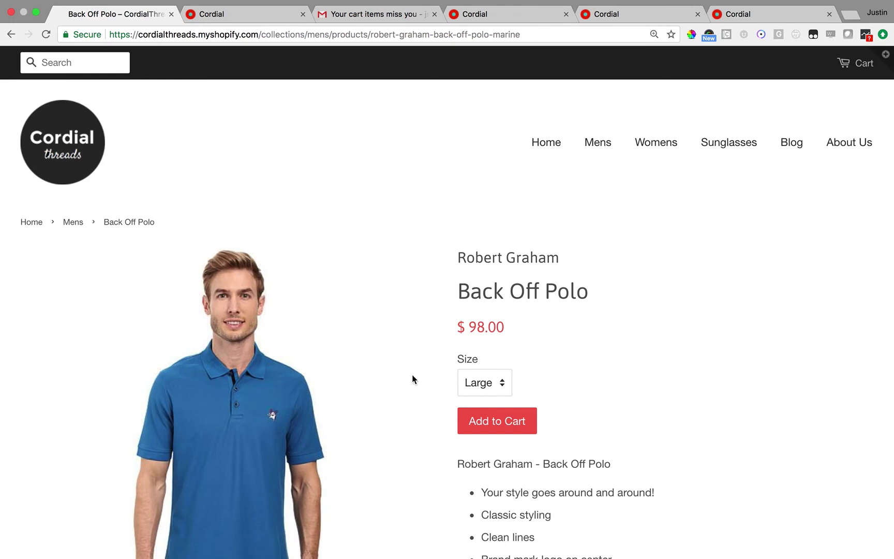
click(498, 428)
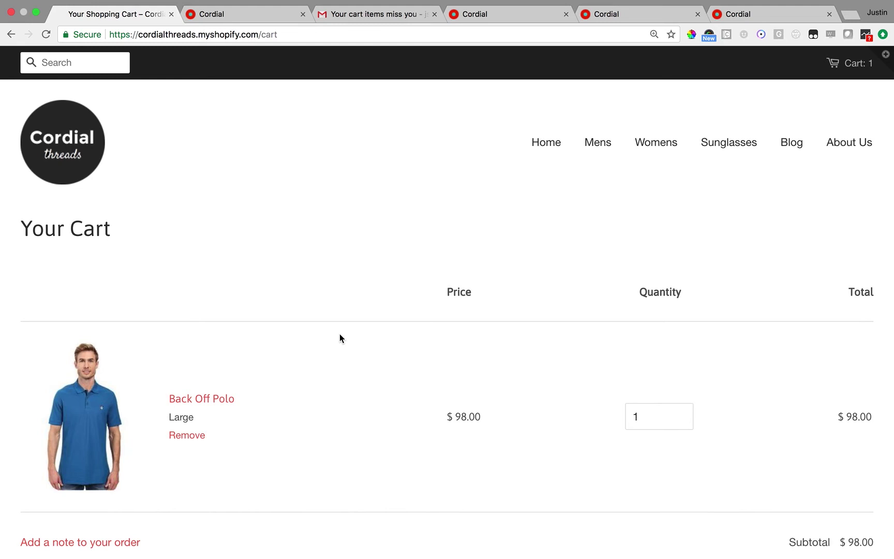
Switch to the Cordial message preview, refresh it, and review the cart items it shows
click(248, 18)
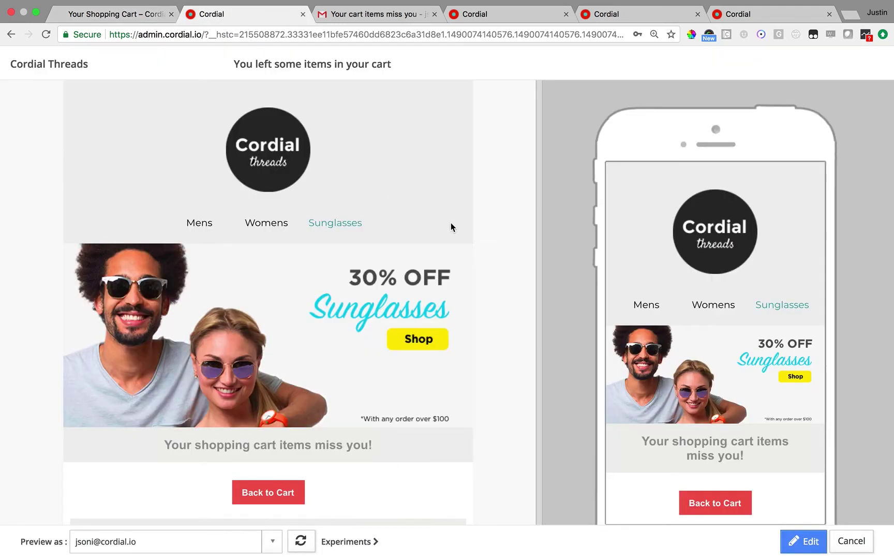
scroll(479, 243, down, 5)
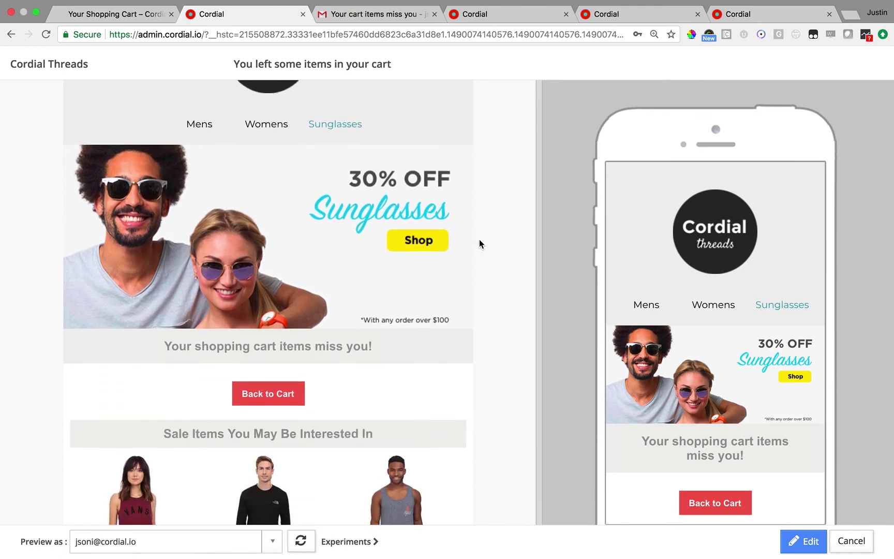
scroll(479, 244, down, 2)
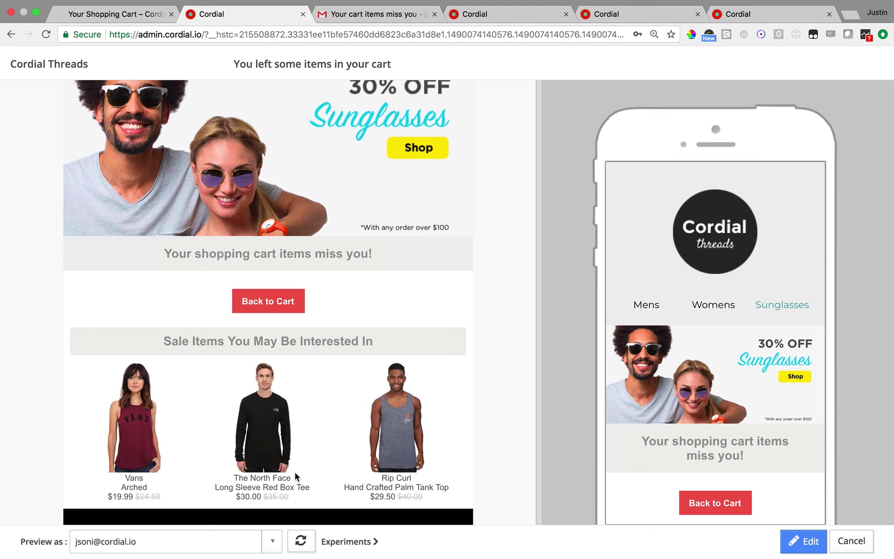
click(299, 542)
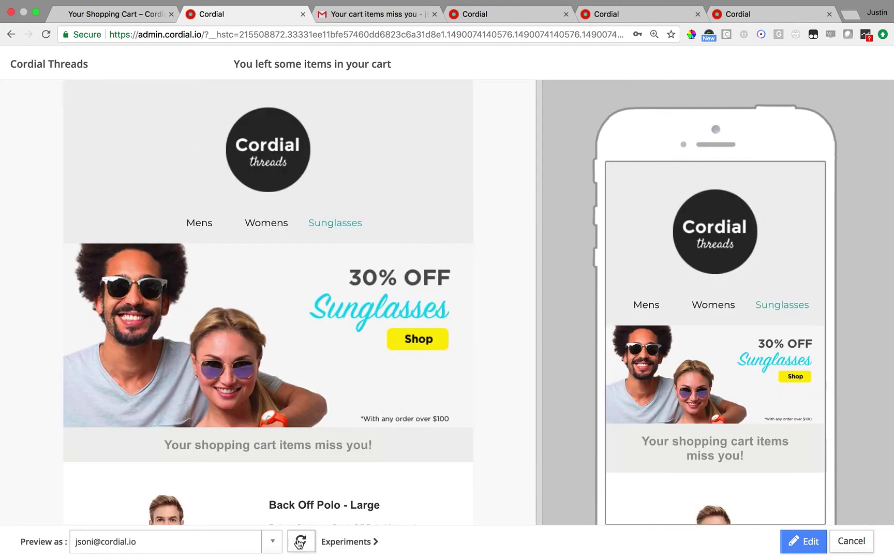
scroll(330, 360, down, 5)
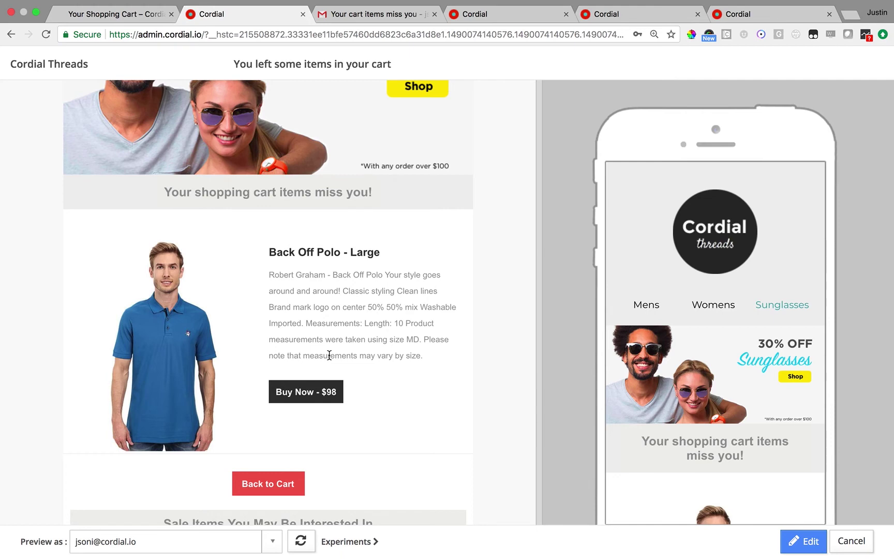
Return to the Cordial Threads store and add the About Last Night sunglasses to the cart
click(136, 17)
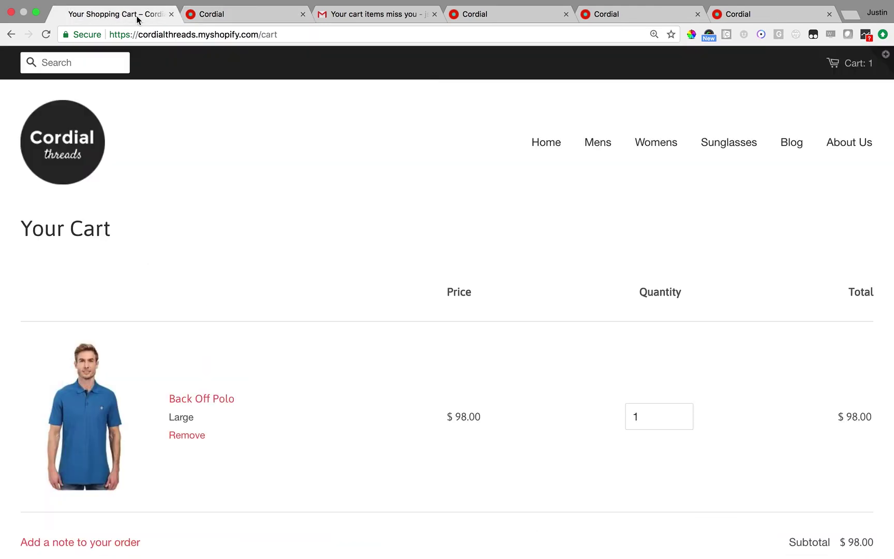
click(717, 147)
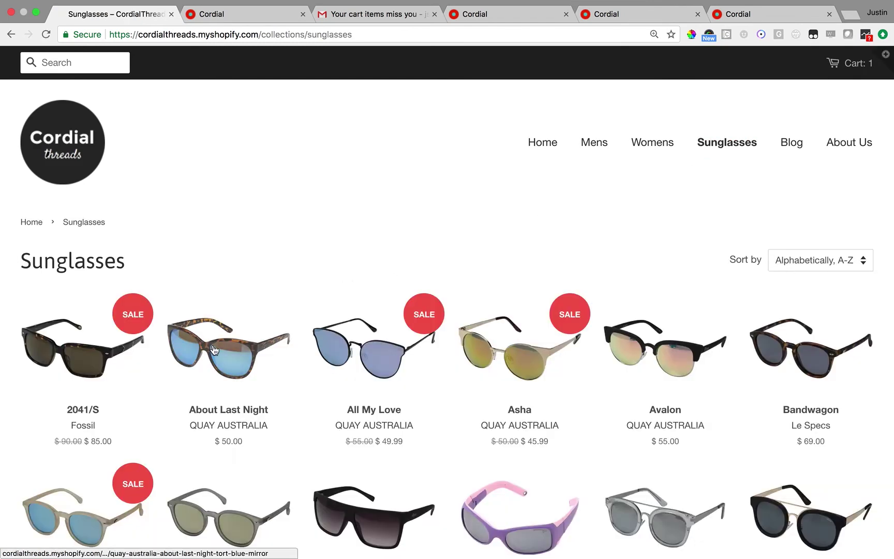
click(214, 350)
scroll(512, 290, down, 2)
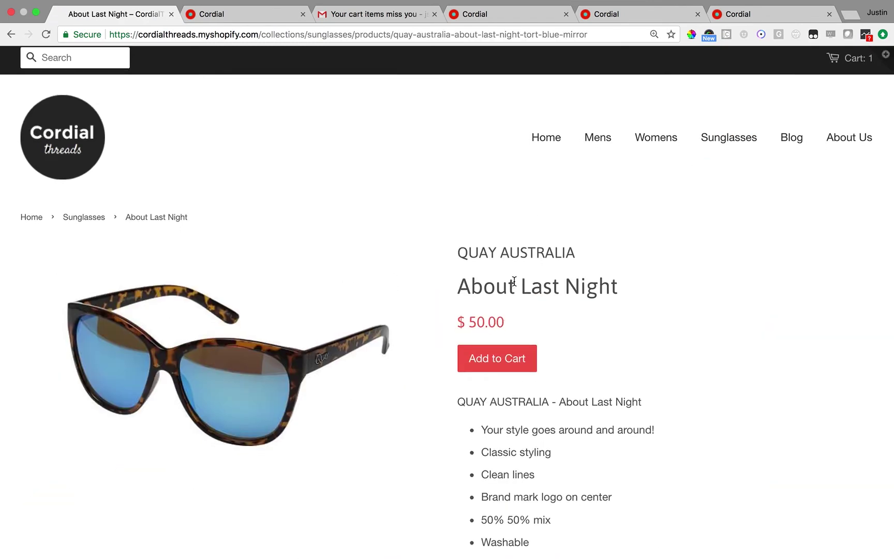
click(499, 315)
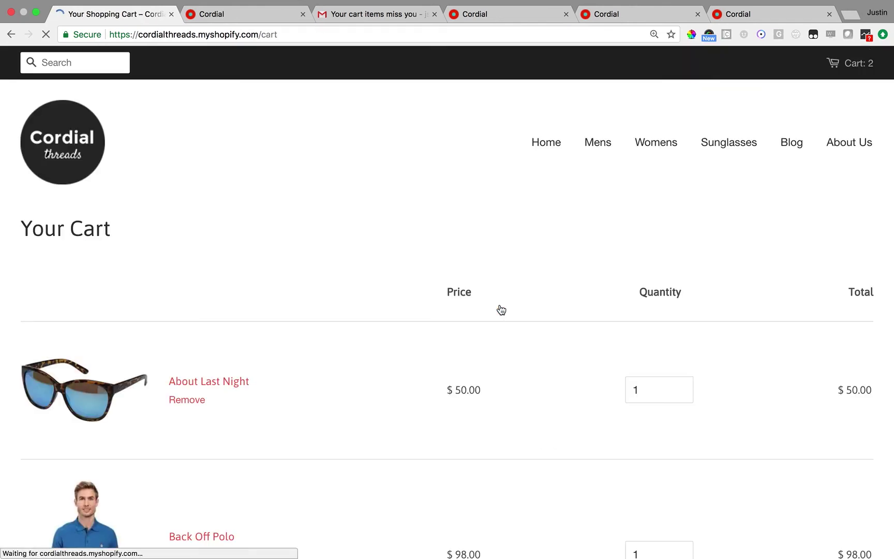
scroll(373, 231, down, 3)
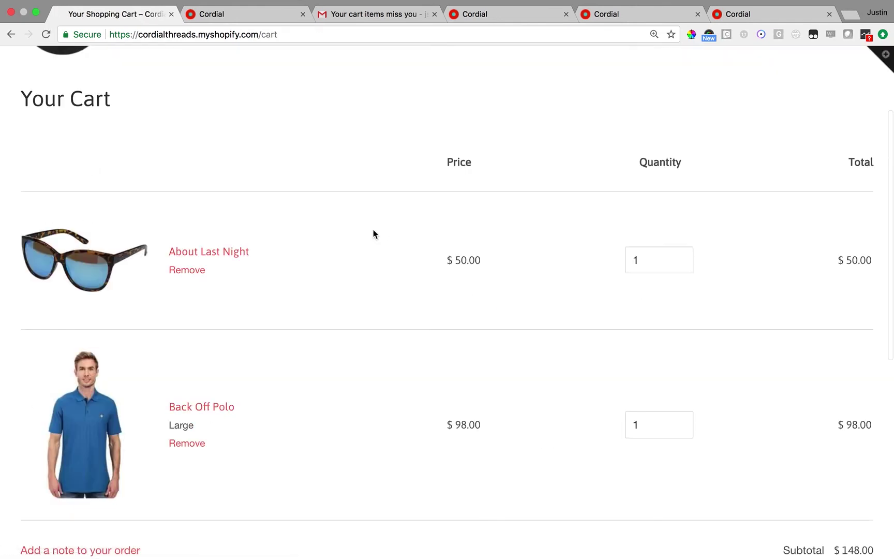
Refresh the abandoned-cart preview in Cordial and examine its cart items and recommended sale items
click(242, 21)
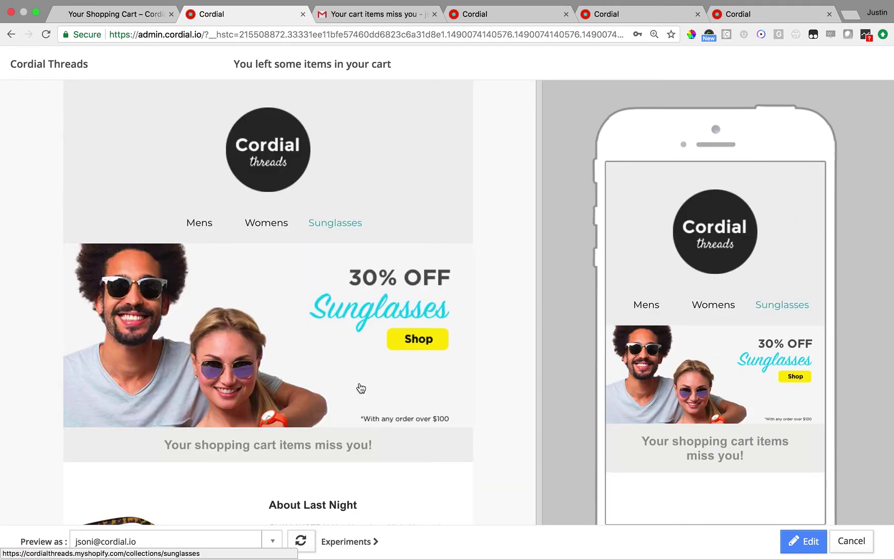
scroll(359, 387, down, 2)
scroll(352, 331, down, 6)
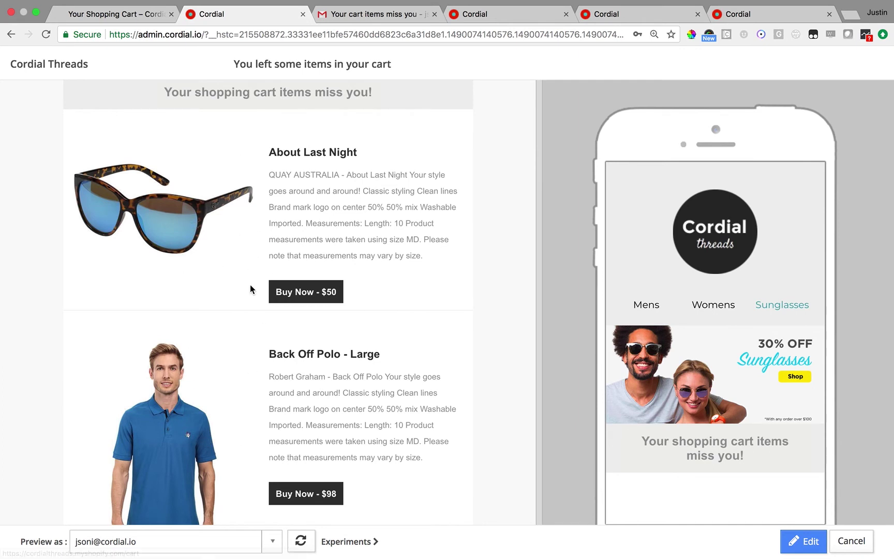
scroll(389, 270, down, 6)
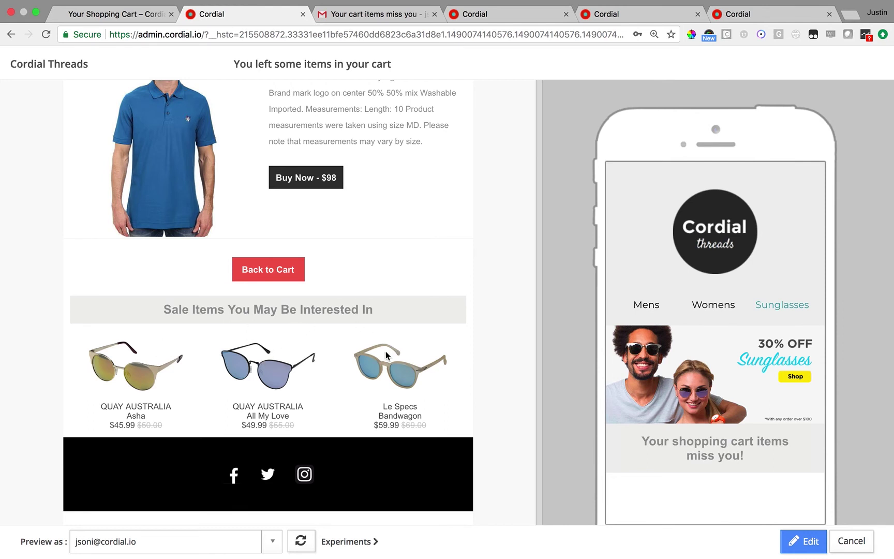
scroll(386, 351, up, 10)
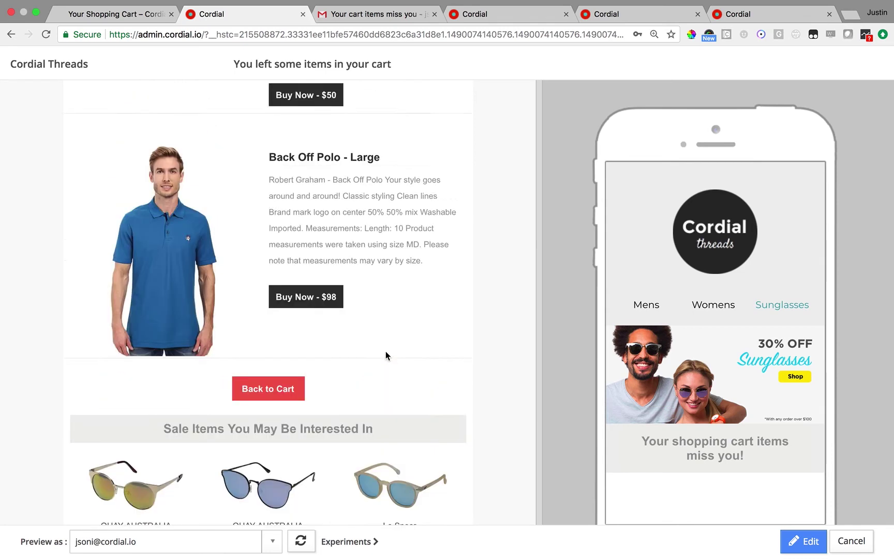
Remove the About Last Night sunglasses from the store cart and refresh the Cordial preview to review the recommended sale items
click(136, 14)
click(189, 274)
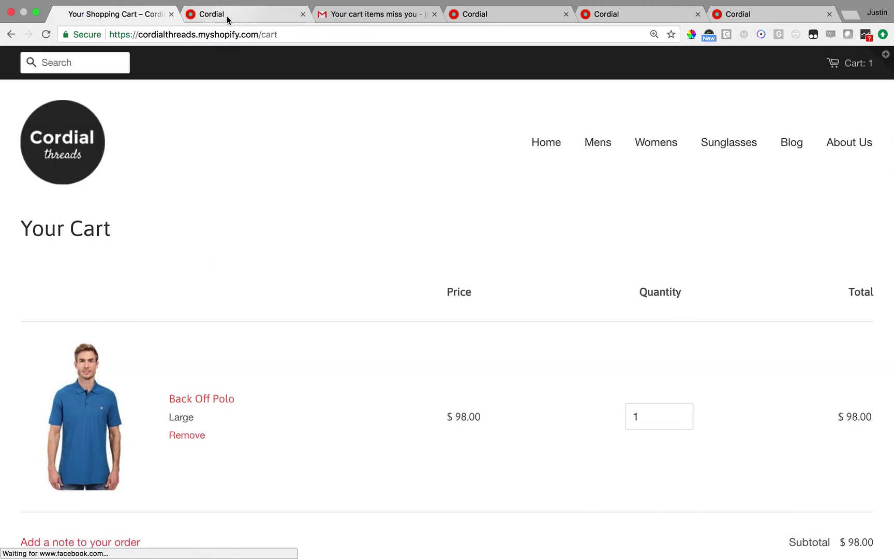
click(227, 14)
click(301, 540)
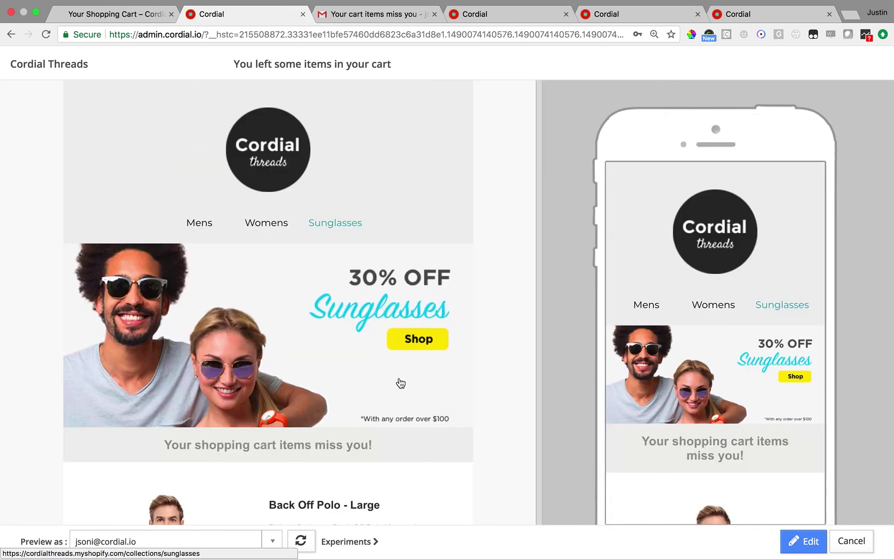
scroll(364, 324, down, 5)
scroll(364, 324, down, 5)
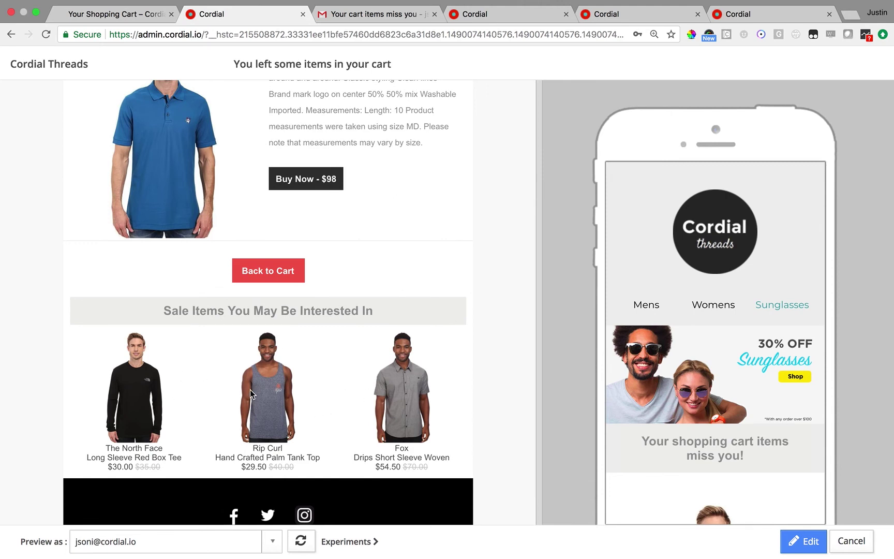
Switch to Gmail and review the received abandoned-cart email from its offer banner to its recommended sale items
click(344, 19)
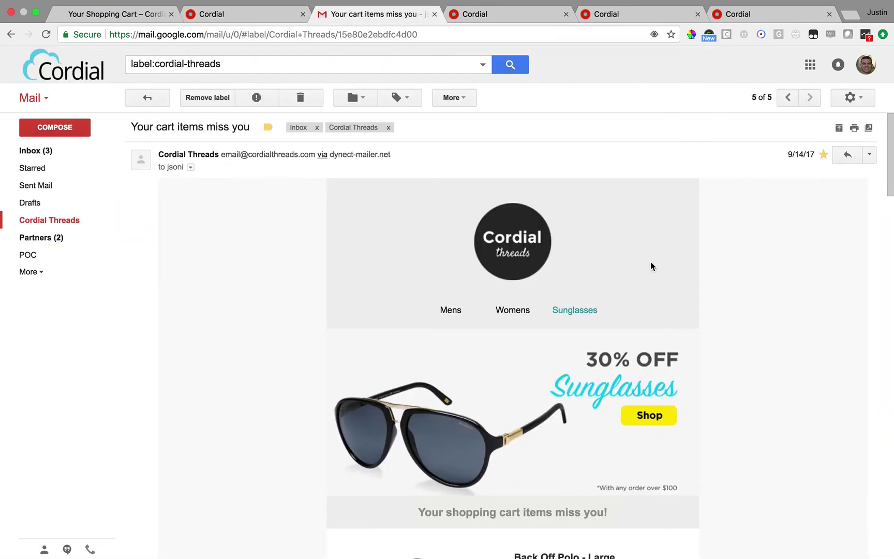
scroll(675, 266, down, 4)
scroll(676, 266, down, 5)
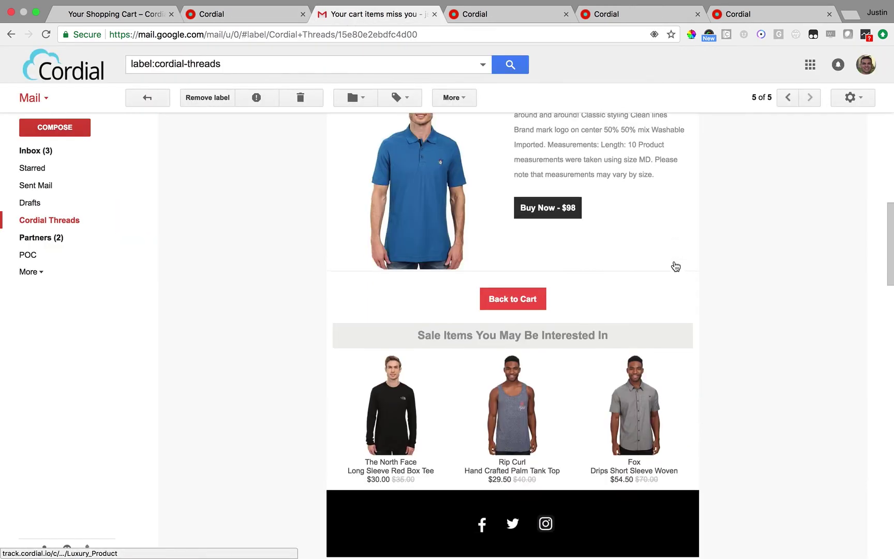
scroll(675, 265, up, 1)
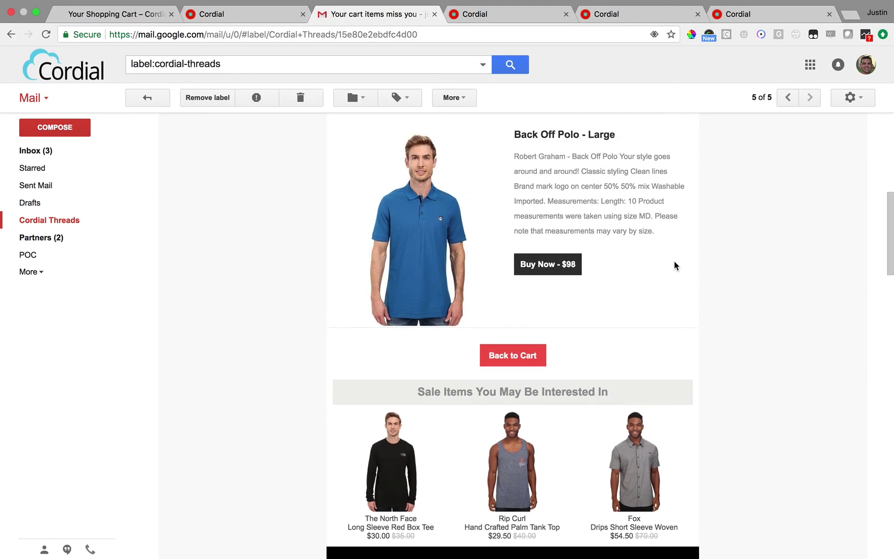
scroll(675, 266, up, 6)
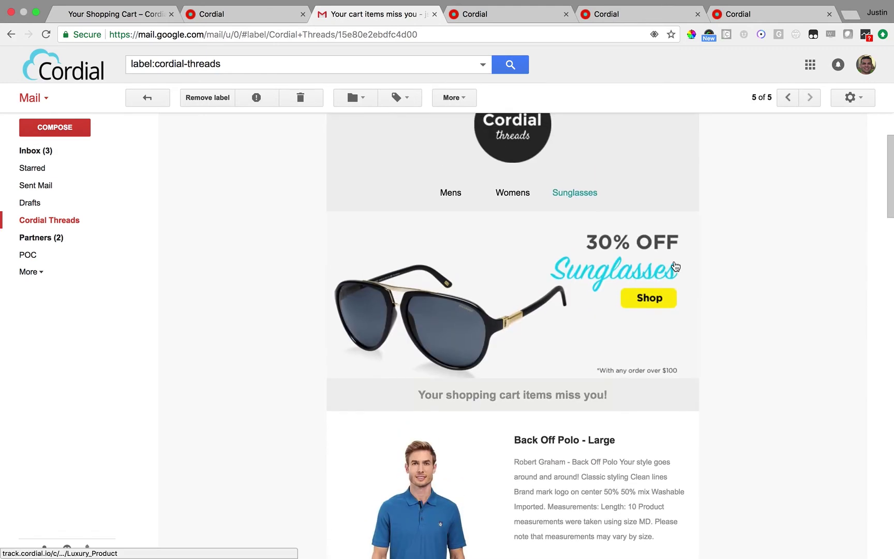
scroll(675, 266, up, 3)
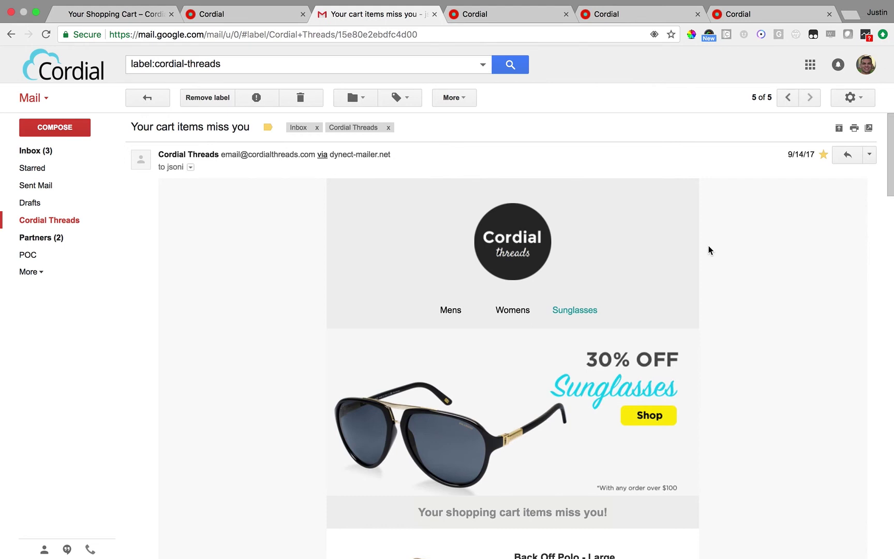
Examine the abandoned-cart message's event trigger settings in Cordial, including the custom event, delay units and handling of events during the delay
click(242, 21)
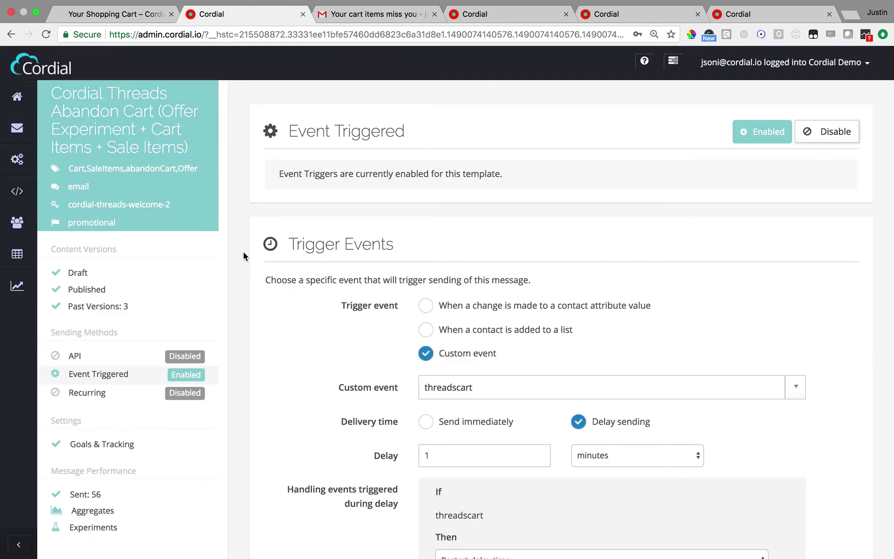
scroll(243, 251, down, 5)
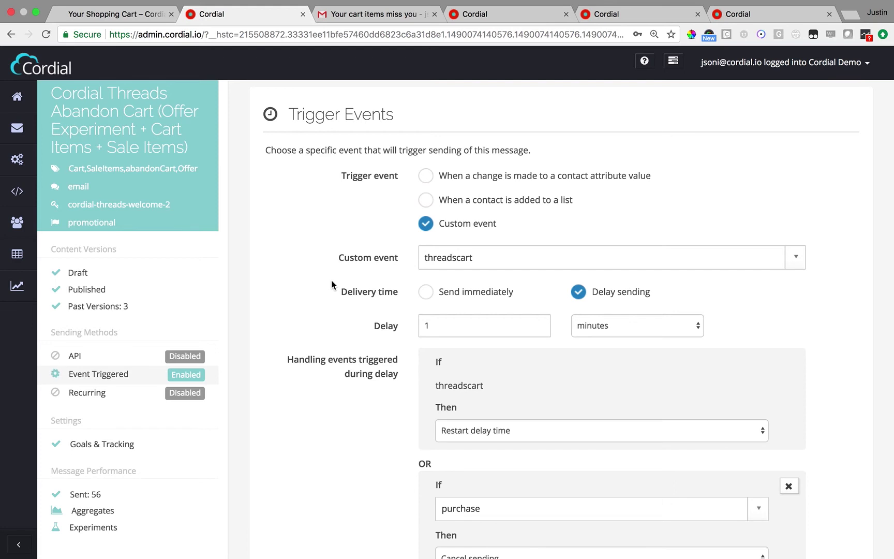
scroll(332, 284, down, 3)
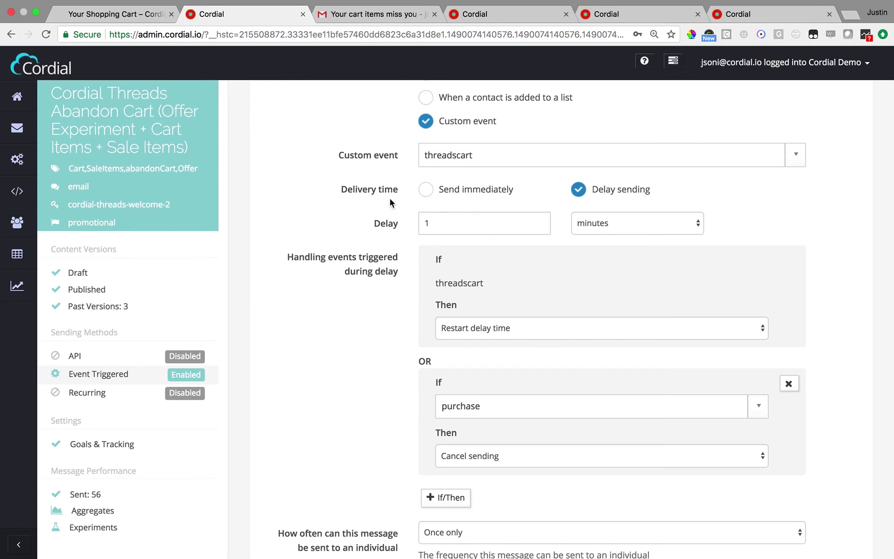
click(607, 223)
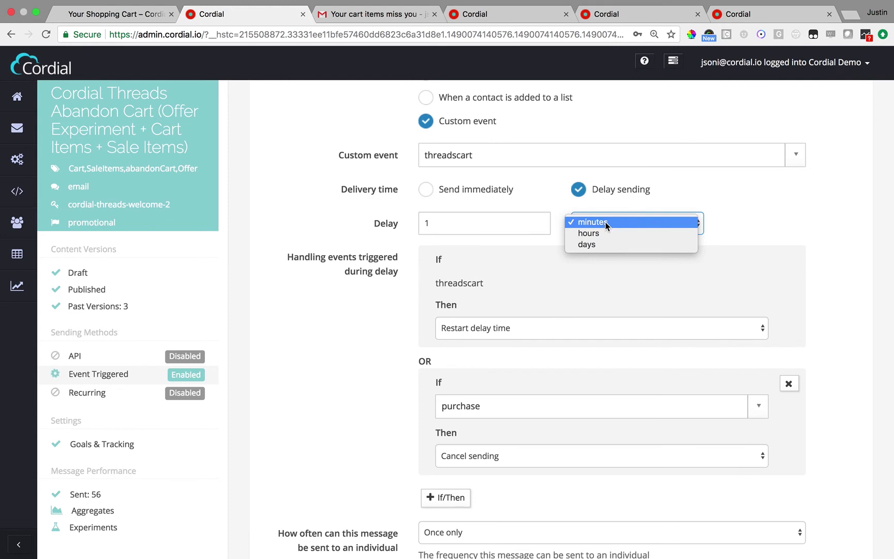
click(371, 285)
scroll(367, 272, down, 2)
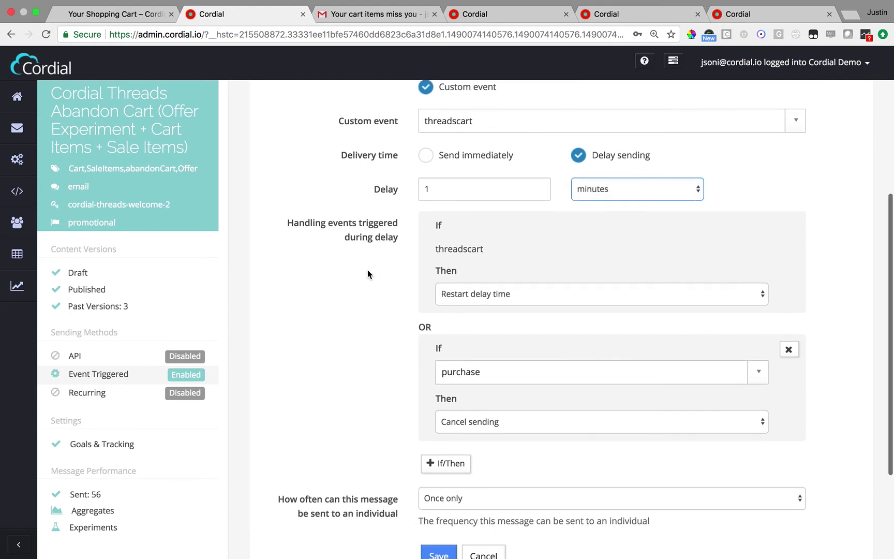
scroll(368, 274, down, 3)
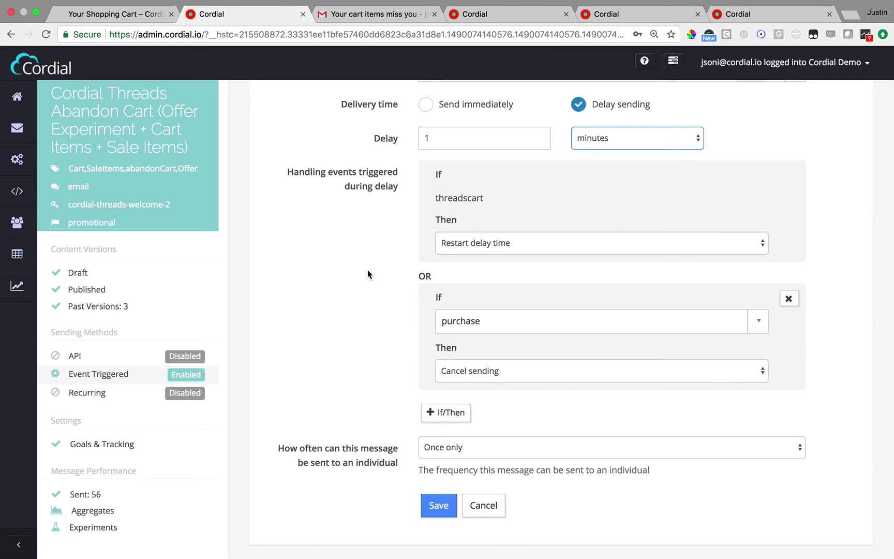
Set the trigger's sending delay unit to days
click(613, 139)
click(605, 160)
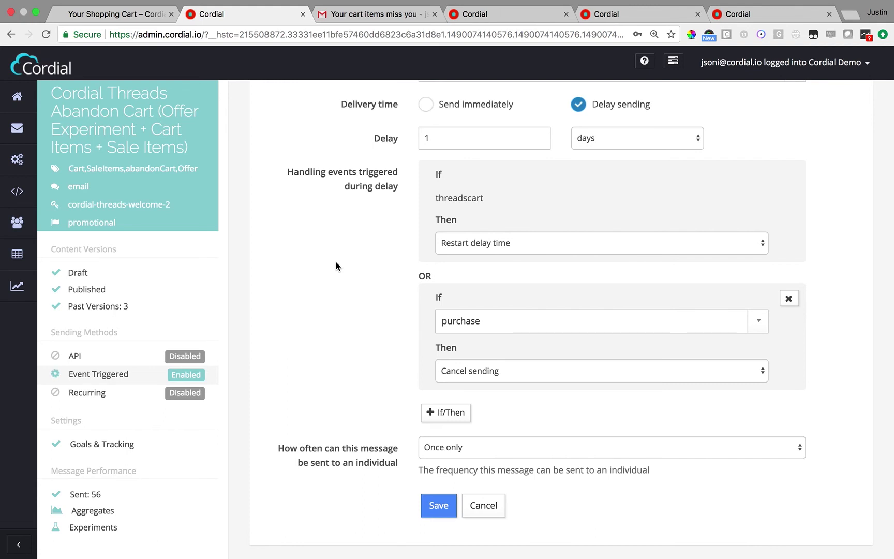
Set how often the message can be sent to an individual to a custom interval of 1 time per 10, choosing the interval's time unit
scroll(336, 262, down, 1)
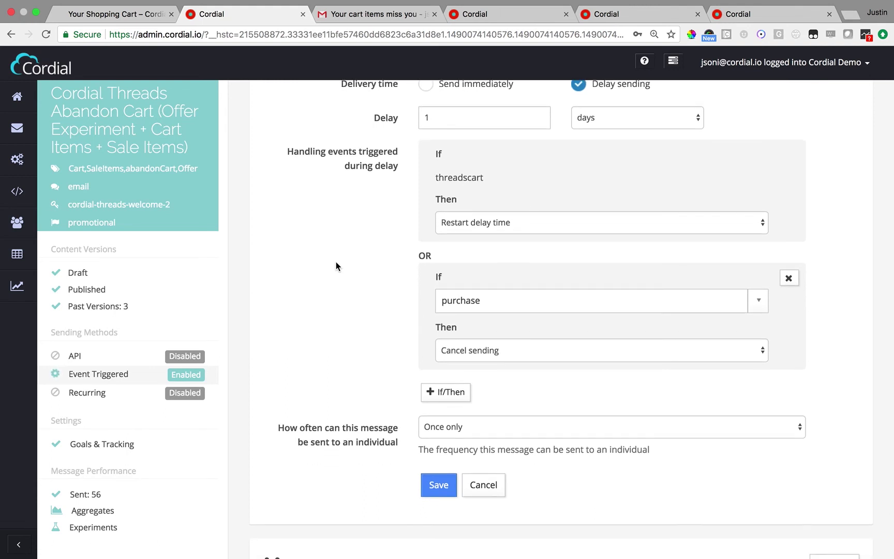
scroll(336, 262, up, 1)
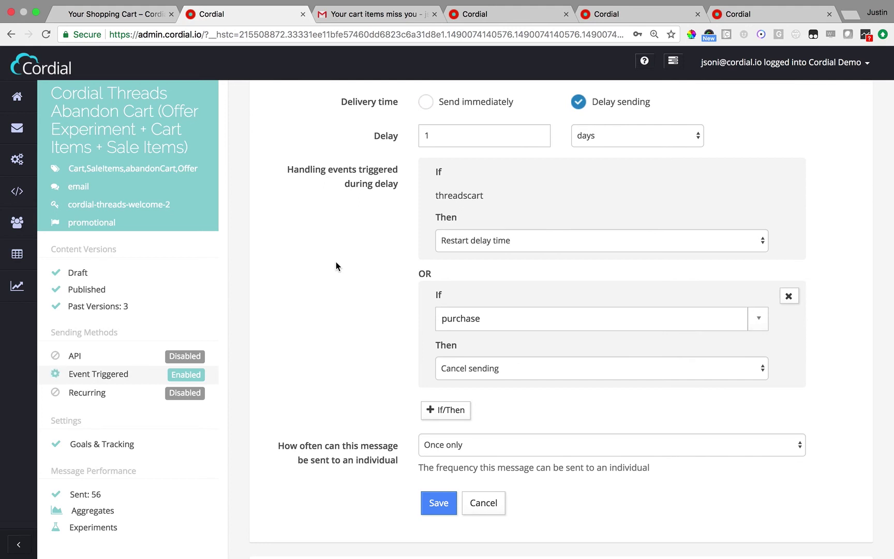
click(445, 445)
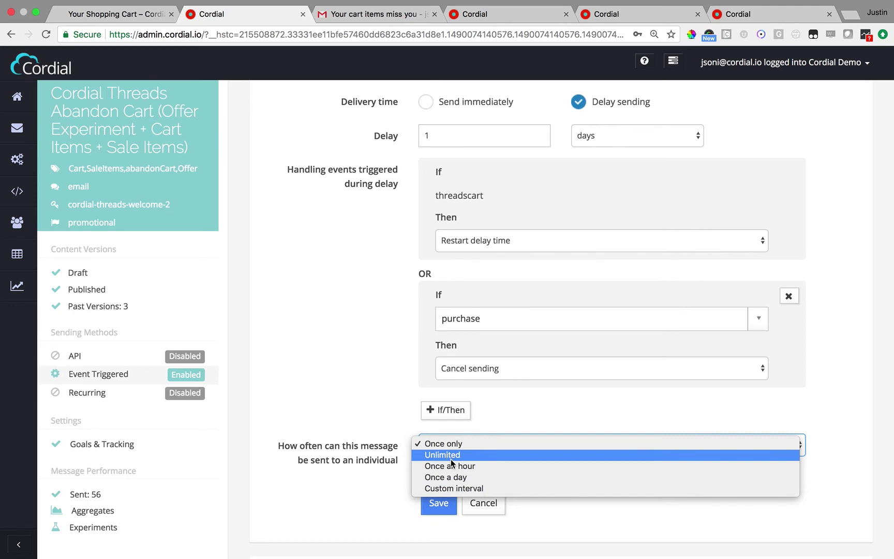
click(450, 486)
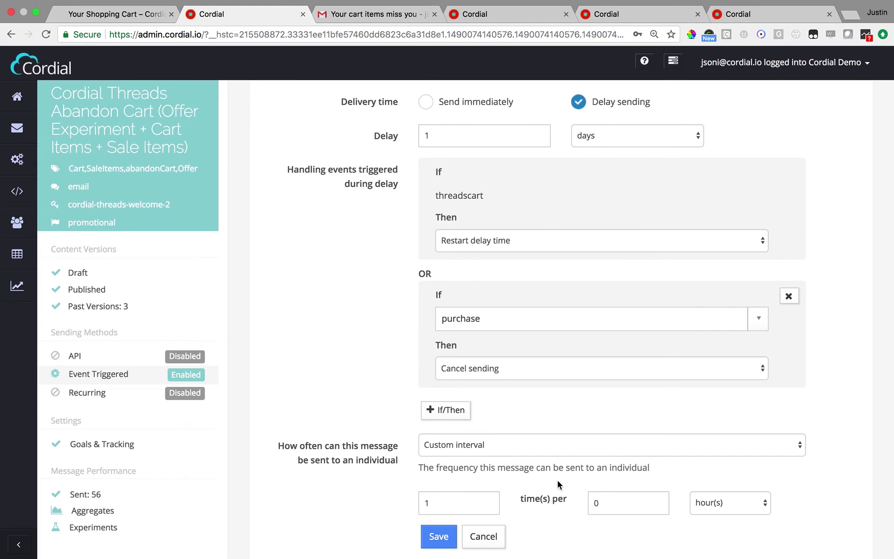
scroll(558, 484, down, 1)
click(616, 483)
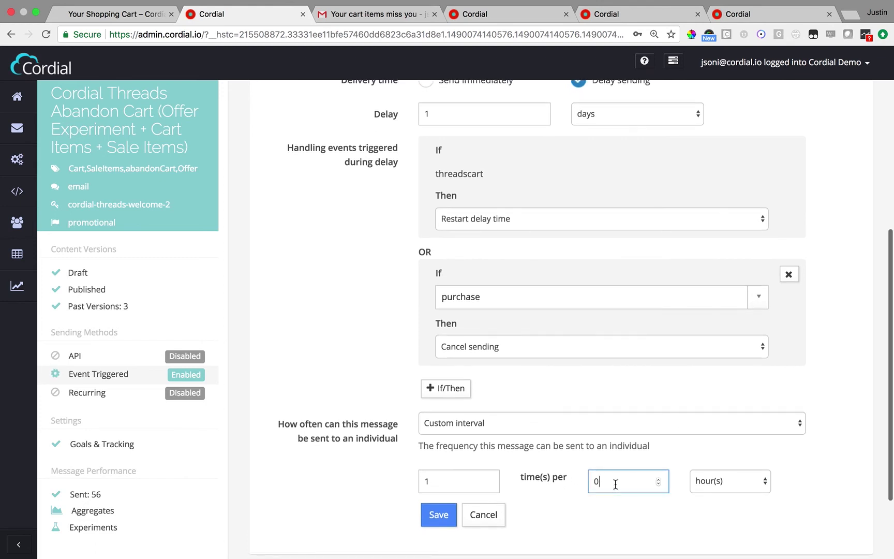
key(BackSpace)
text(10)
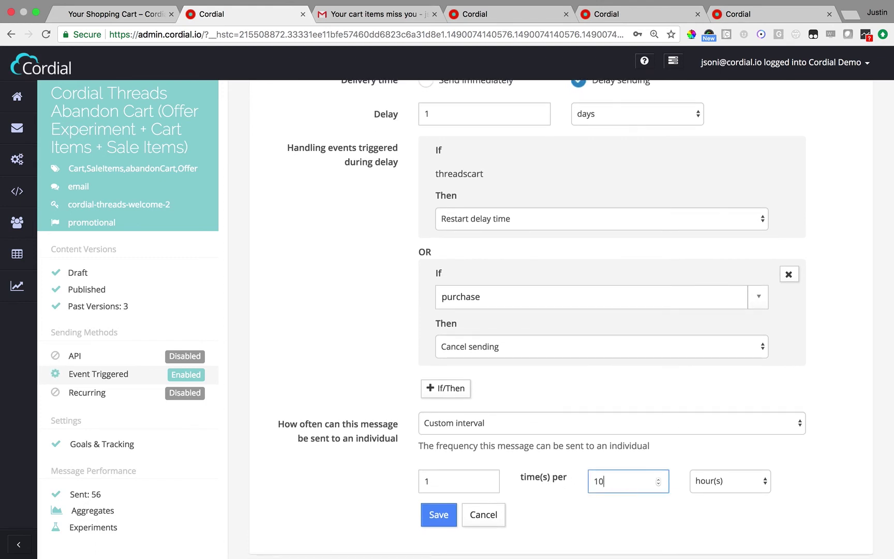
click(712, 481)
click(710, 491)
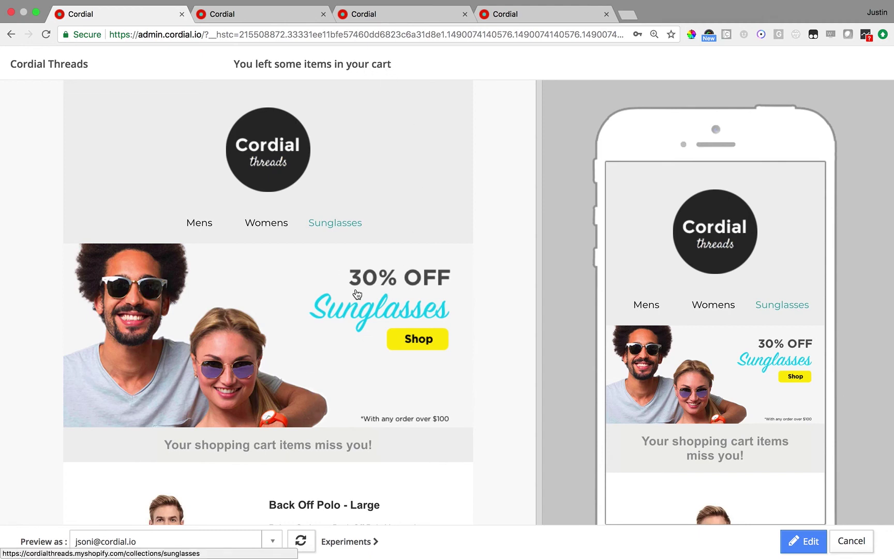
Examine the variants available for the Call-to-action and SubjectTest experiments in the email preview
click(370, 541)
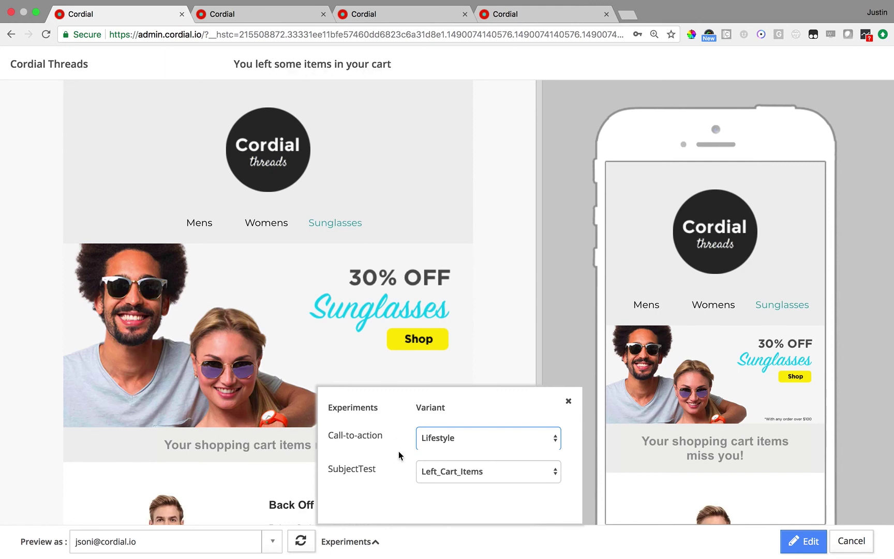
click(442, 438)
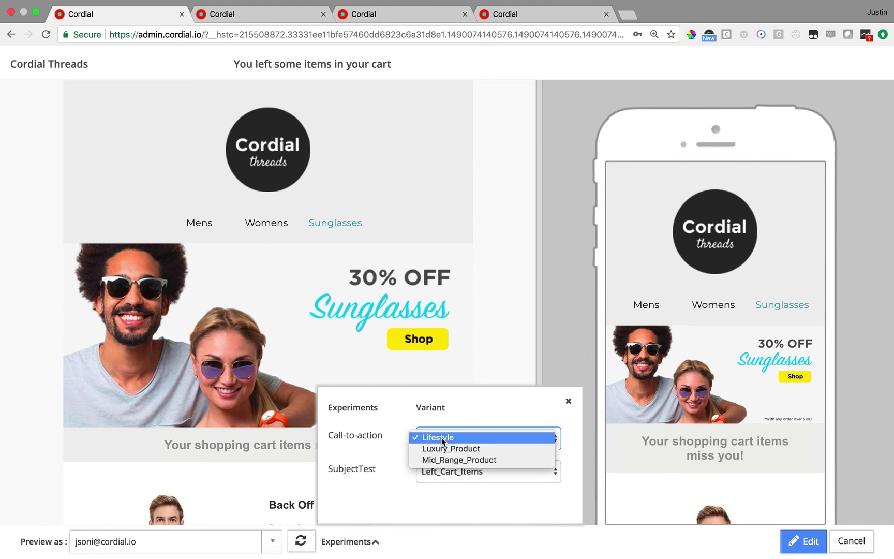
click(441, 437)
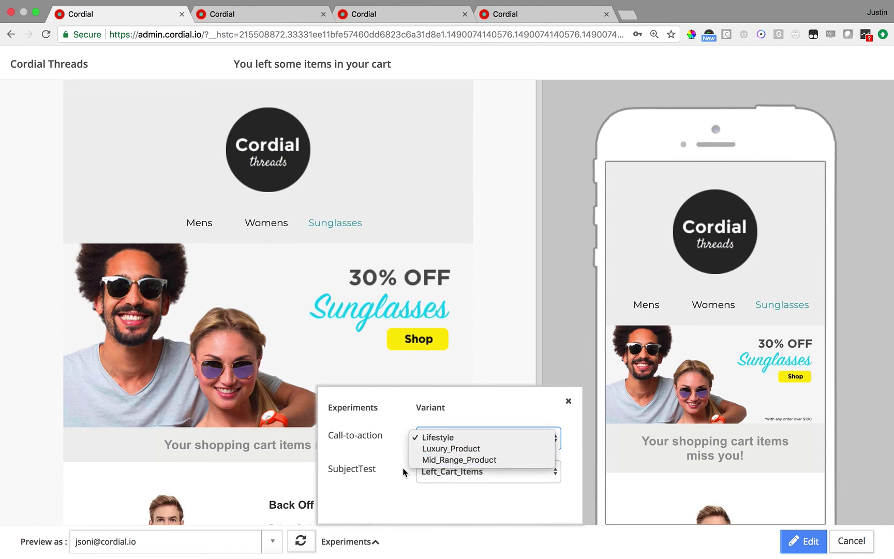
click(438, 473)
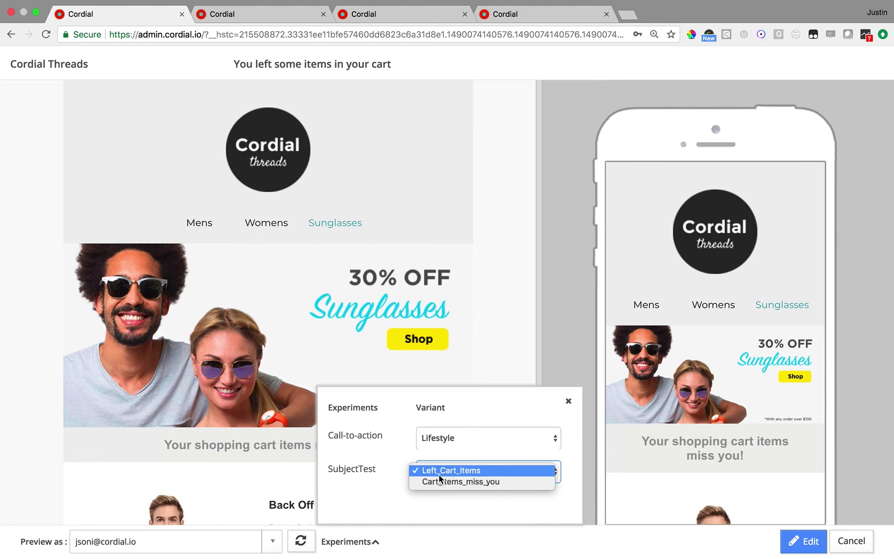
click(443, 439)
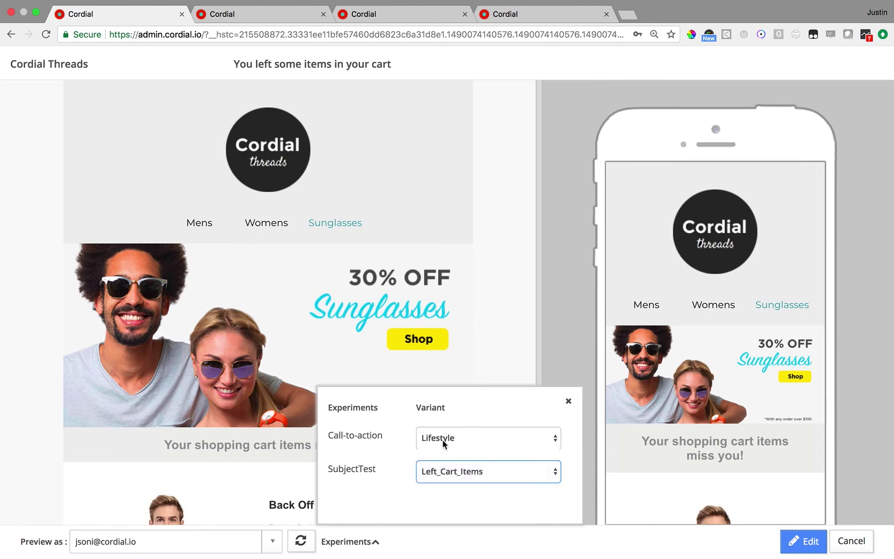
Preview the Call-to-action experiment's Luxury_Product variant, followed by its Mid_Range_Product variant
click(443, 440)
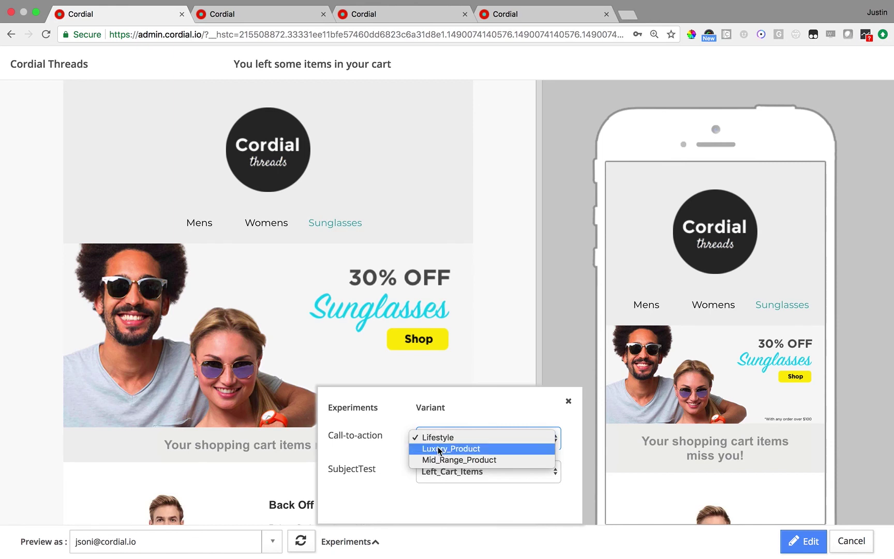
click(439, 449)
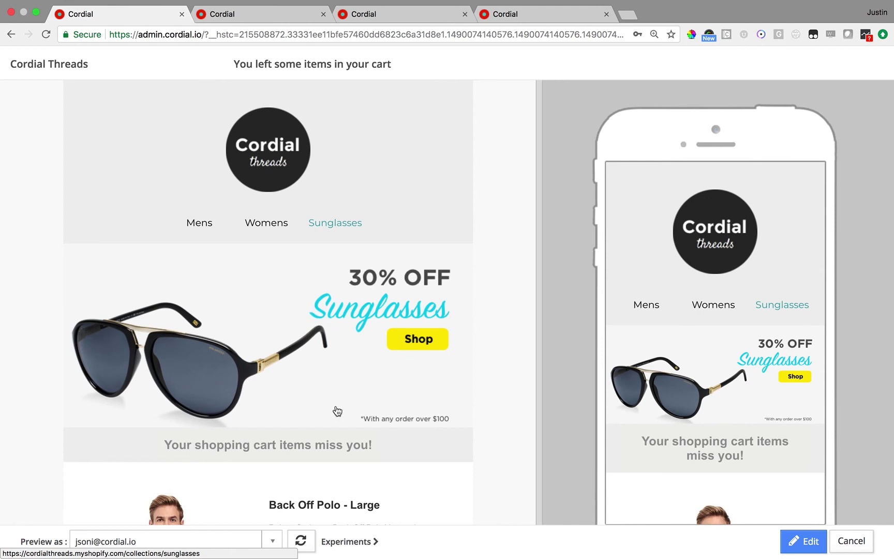
click(369, 543)
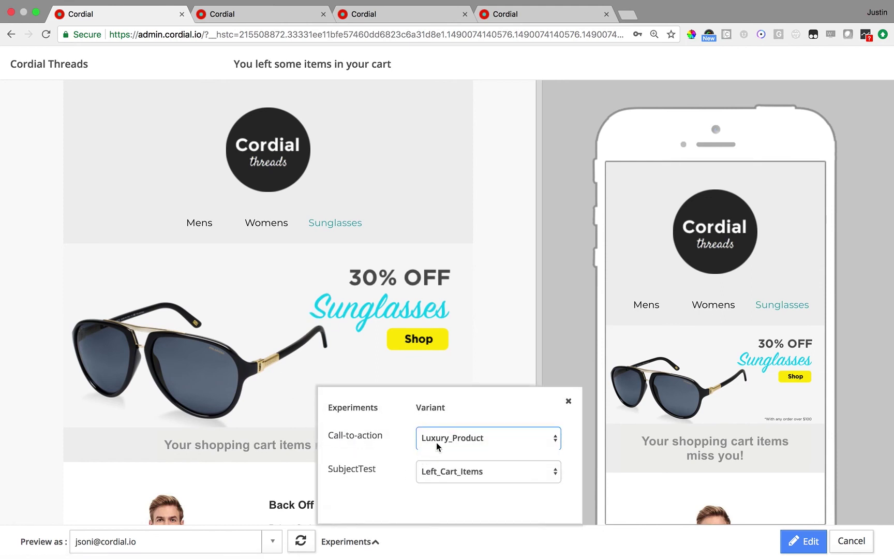
click(436, 441)
click(437, 449)
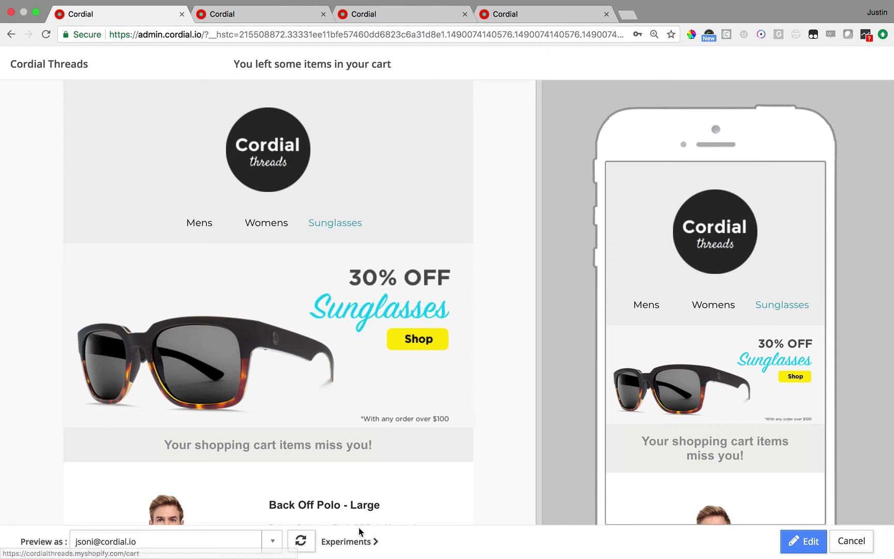
Switch the SubjectTest experiment in the preview to the Cart_Items_miss_you variant
click(368, 543)
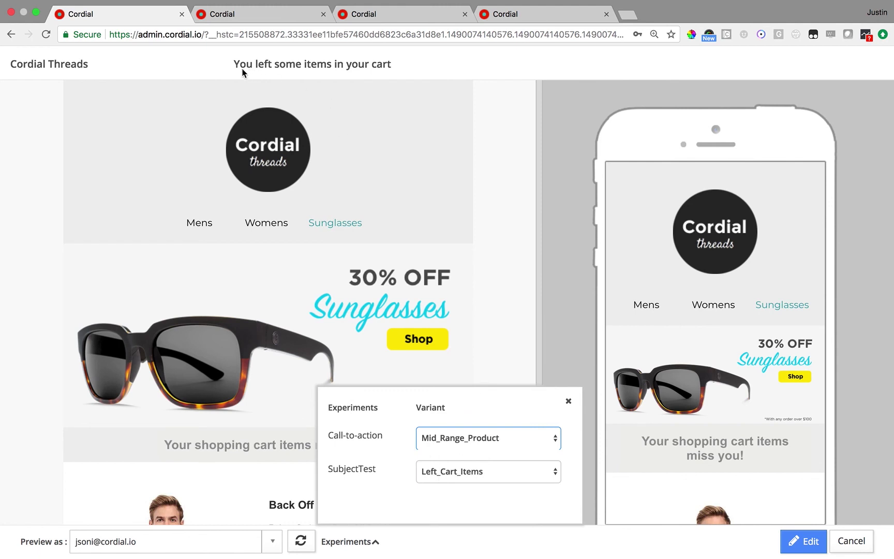
click(434, 470)
click(433, 482)
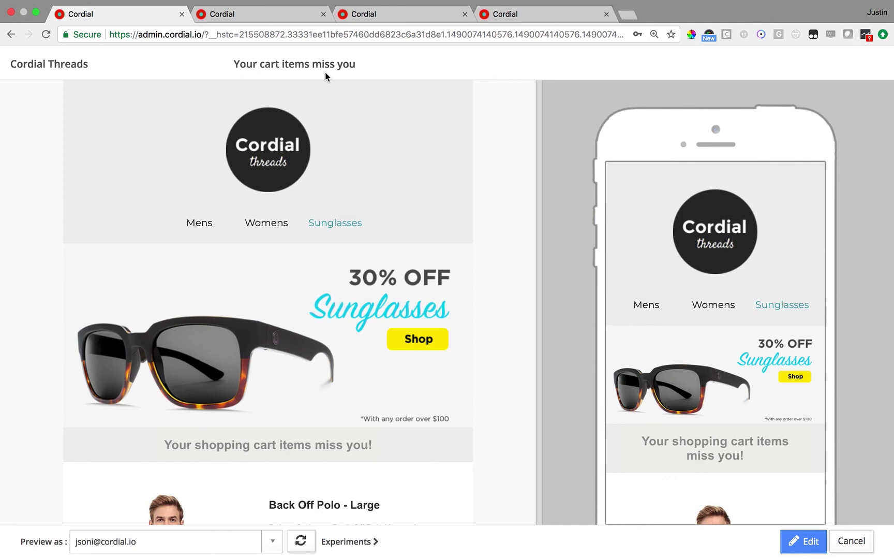
Review the abandoned-cart message's experiment results, comparing click rates for Call-to-action and open rates for SubjectTest
click(268, 16)
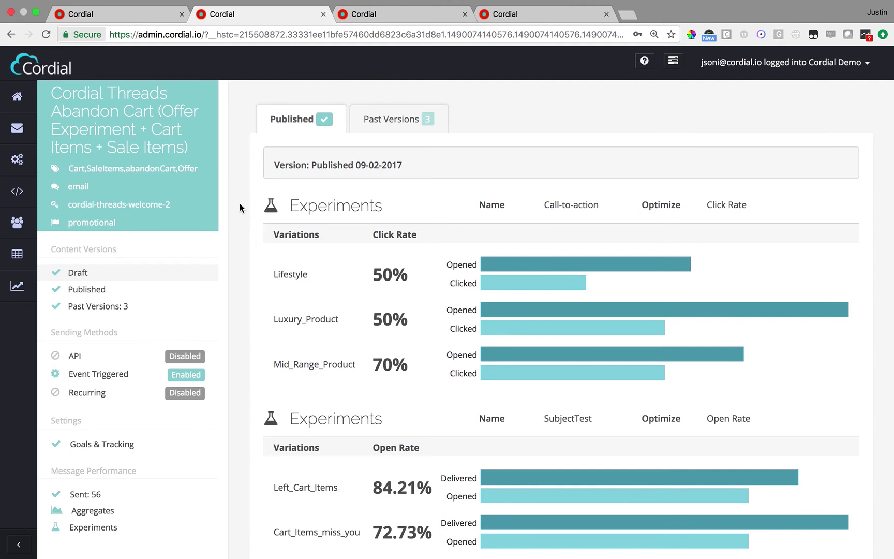
scroll(240, 205, down, 2)
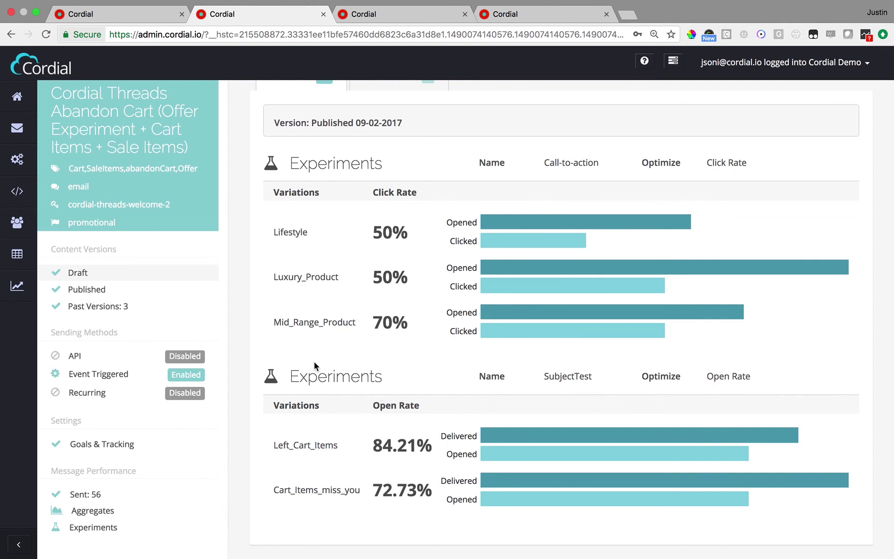
scroll(315, 366, up, 2)
scroll(314, 362, down, 2)
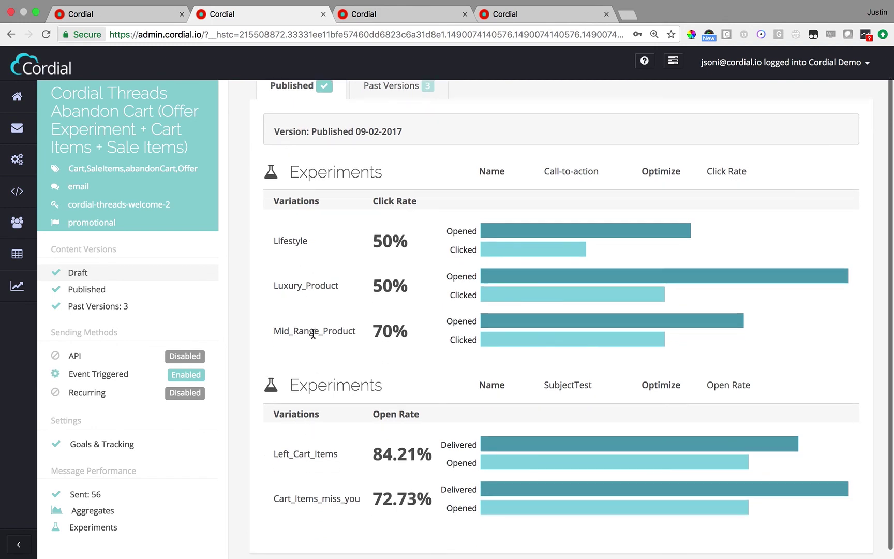
scroll(313, 336, up, 2)
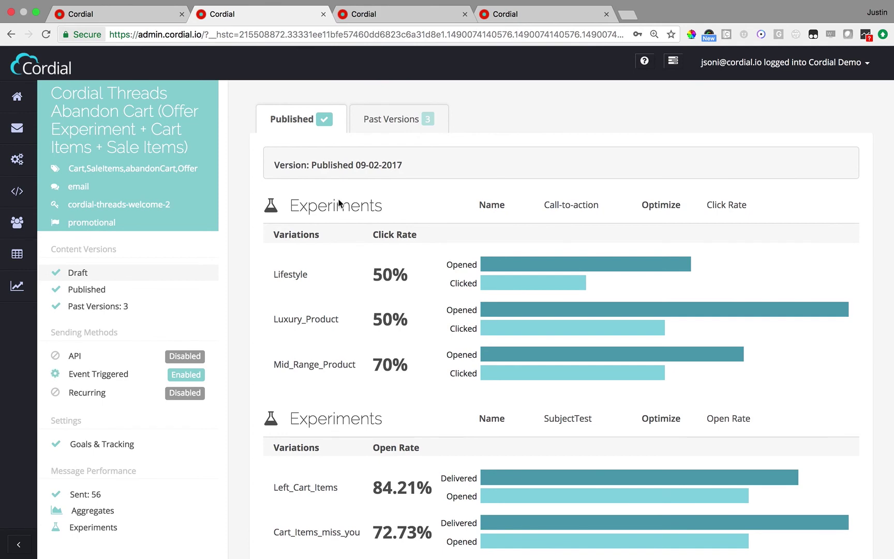
Review the Cordial Threads Experiment Demo results, comparing the CTA-test variations' click rates and the SubjectTest variations' open rates
click(374, 17)
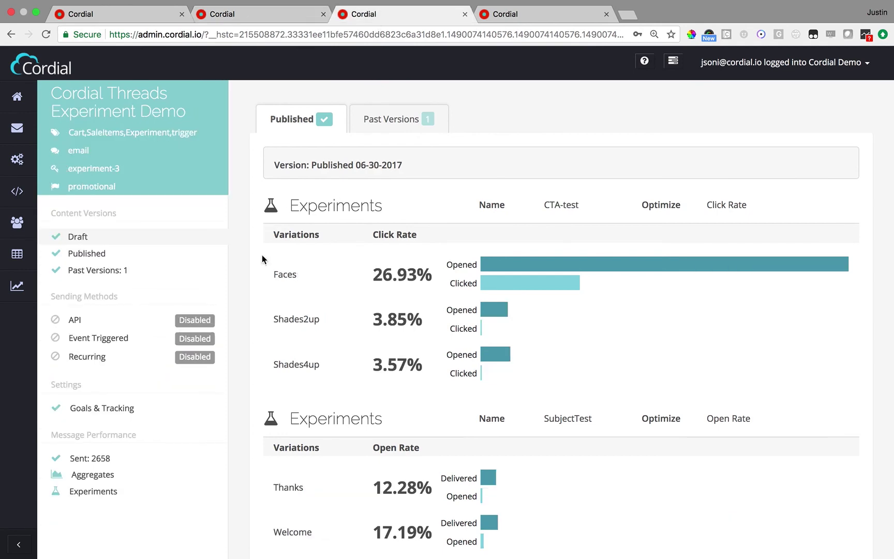
scroll(247, 298, down, 3)
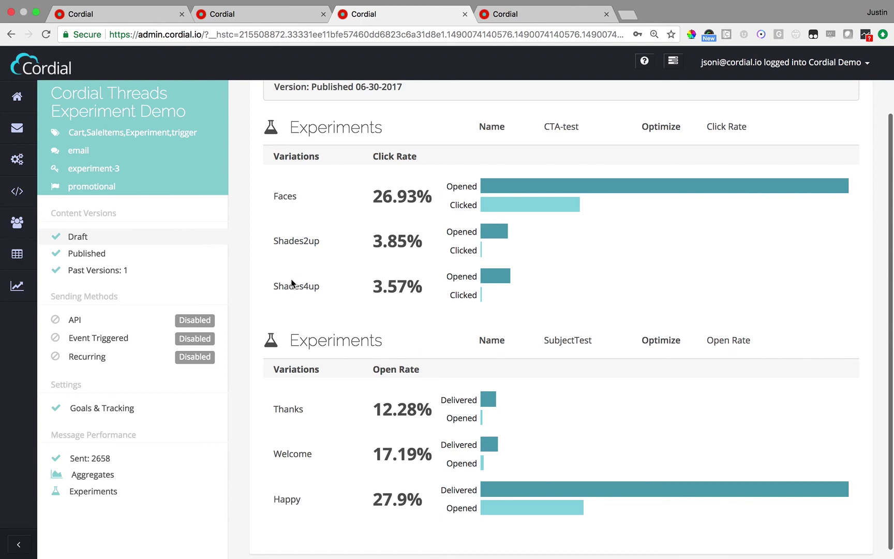
scroll(242, 262, down, 1)
scroll(242, 266, down, 1)
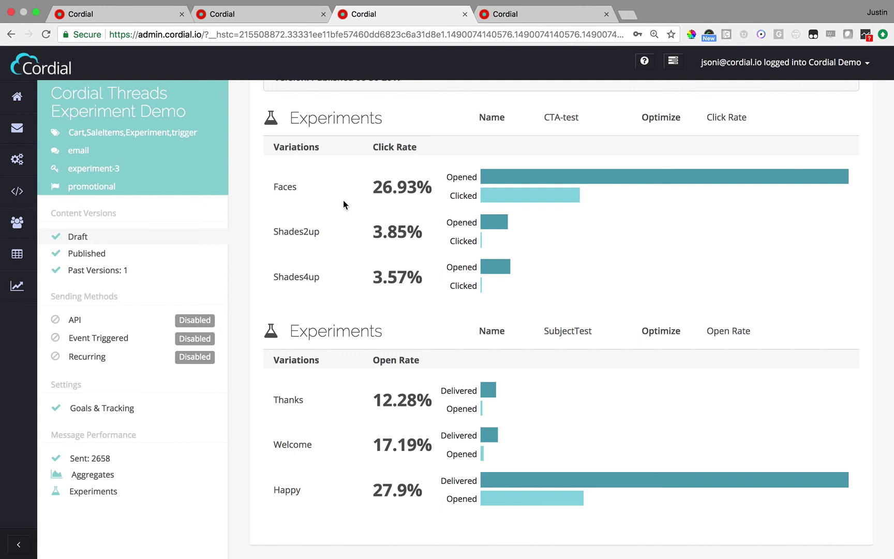
scroll(343, 204, up, 3)
scroll(343, 204, down, 2)
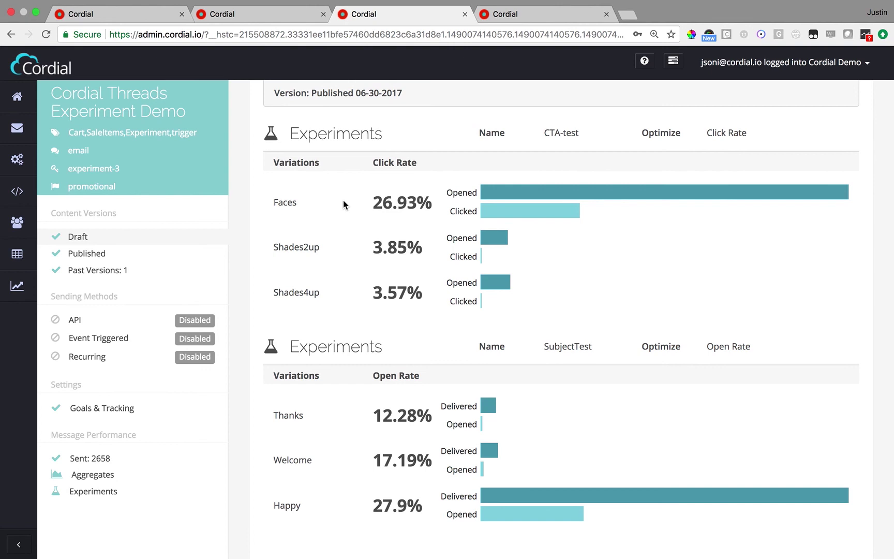
scroll(343, 199, up, 3)
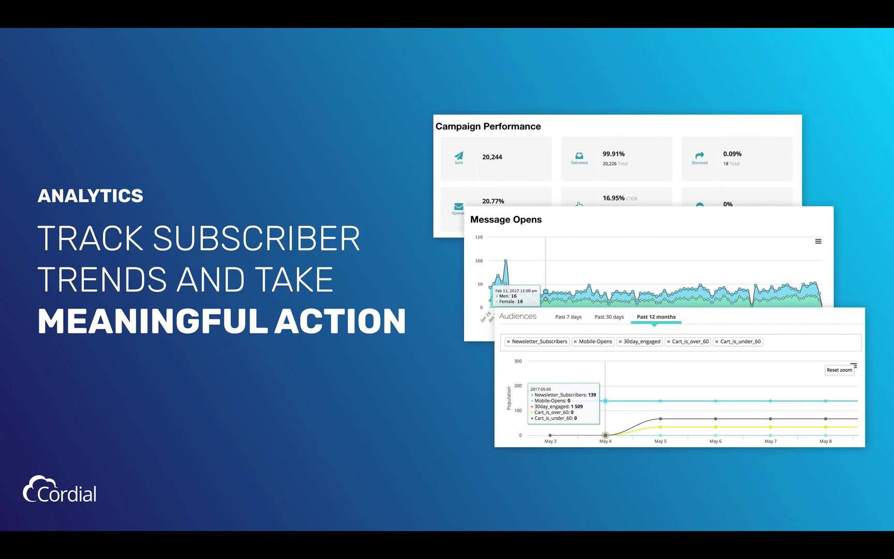
Switch from the slides to Cordial's analytics dashboard and examine the Purchase by Category and Purchase by Gender charts
key(Escape)
key(ctrl+Right)
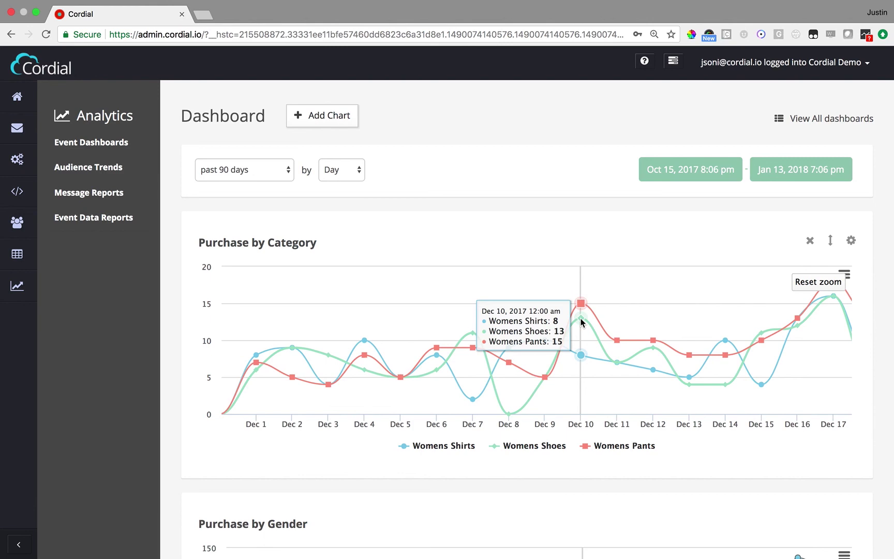
scroll(581, 322, down, 5)
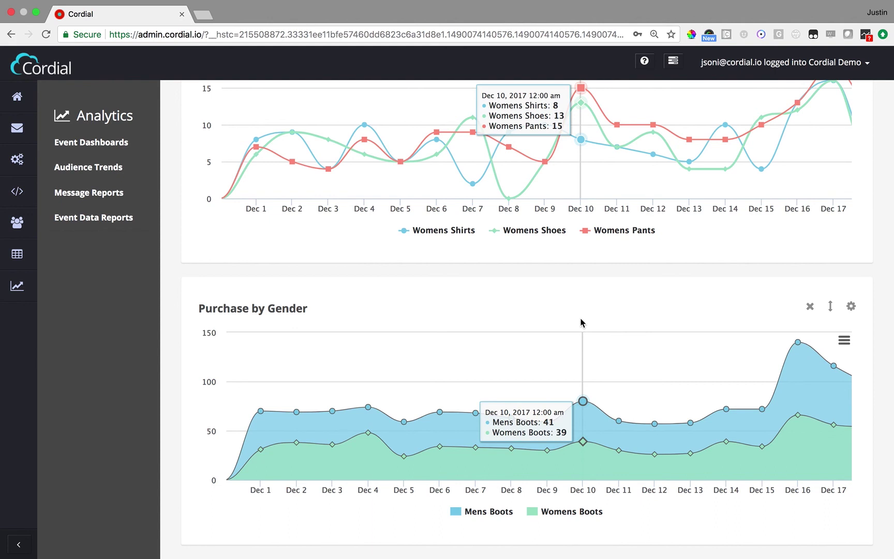
scroll(581, 322, up, 5)
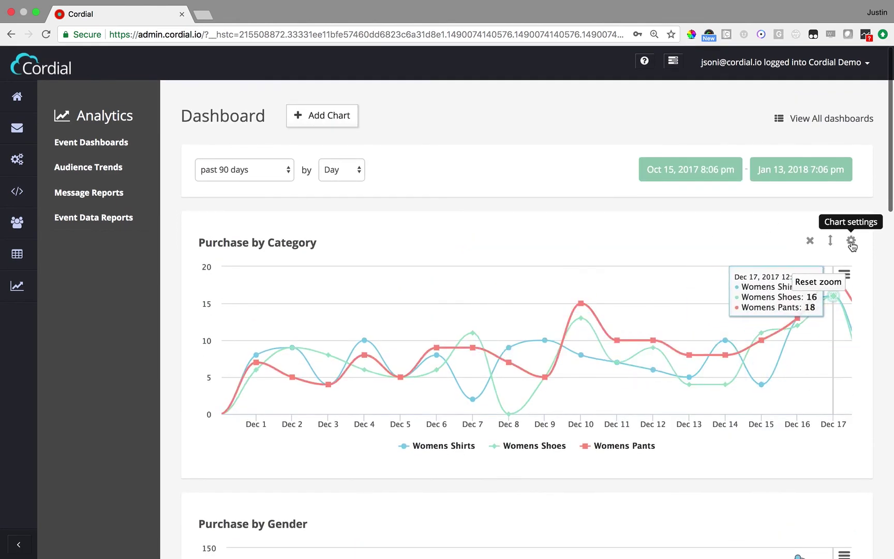
Examine the Purchase by Category chart's settings, from events and audience filters to chart types, and close them without saving
click(852, 242)
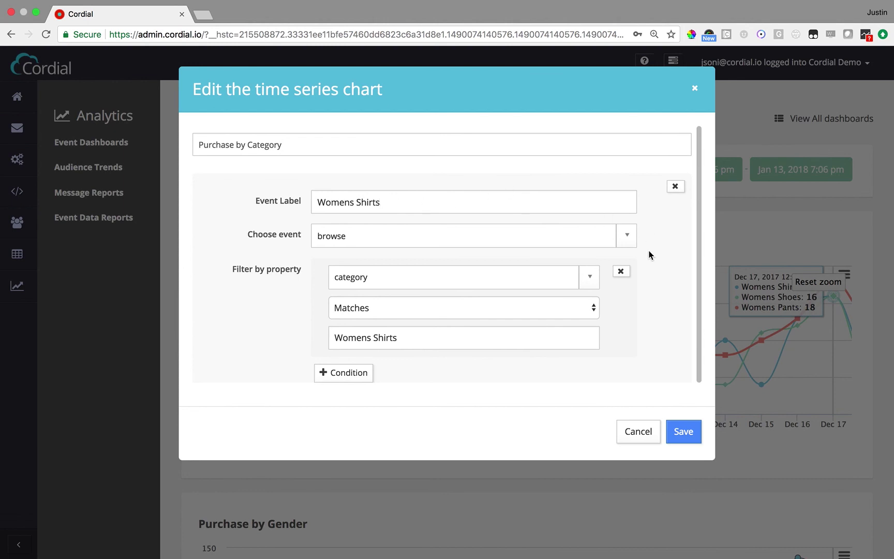
scroll(650, 251, down, 5)
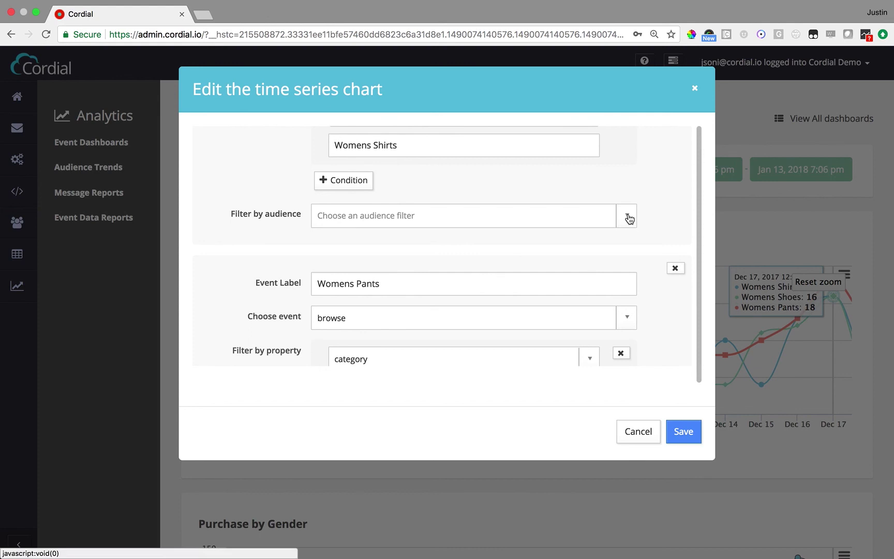
click(627, 216)
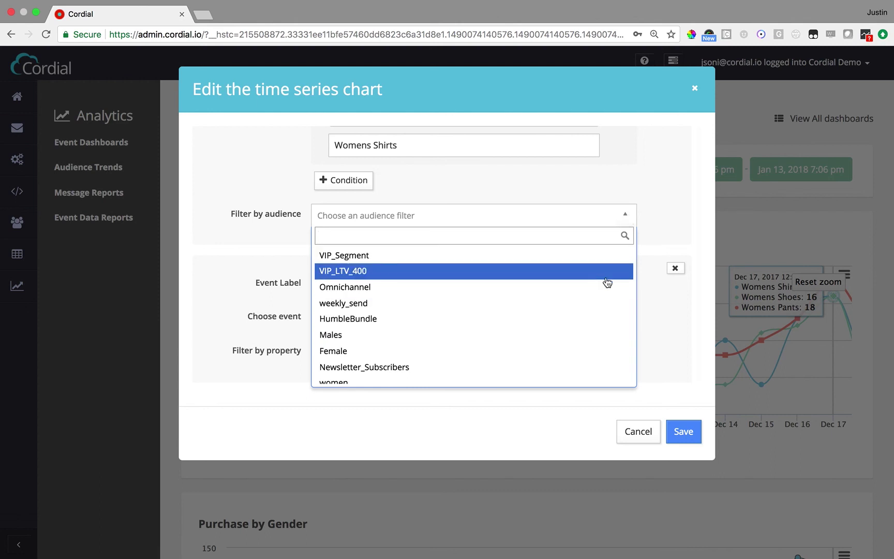
click(646, 298)
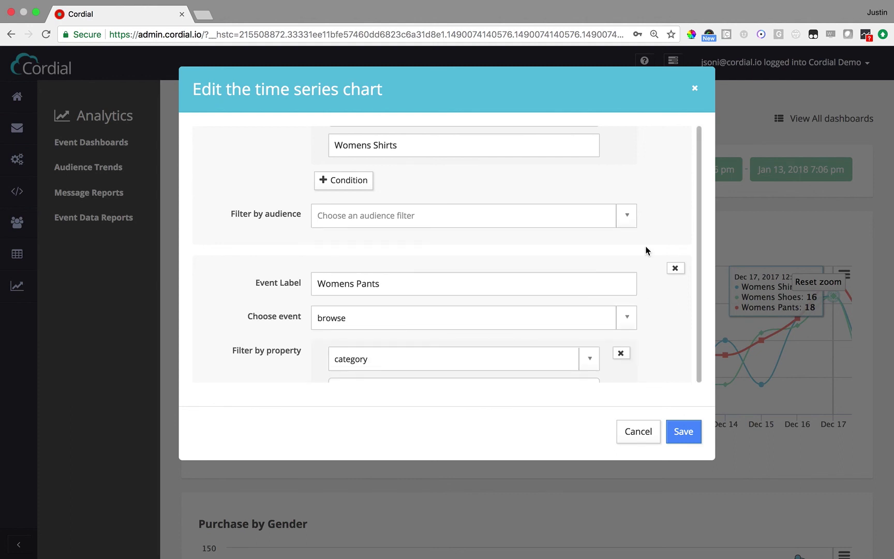
scroll(649, 254, down, 10)
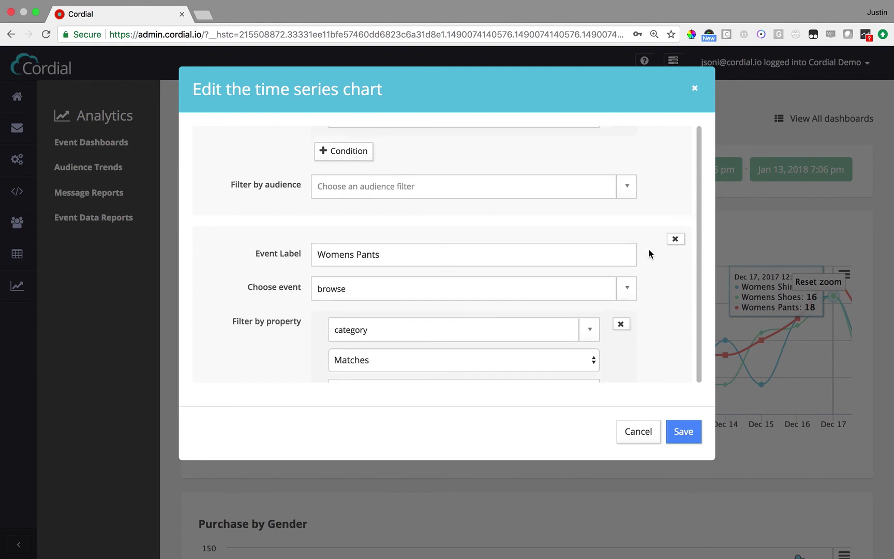
scroll(650, 253, down, 5)
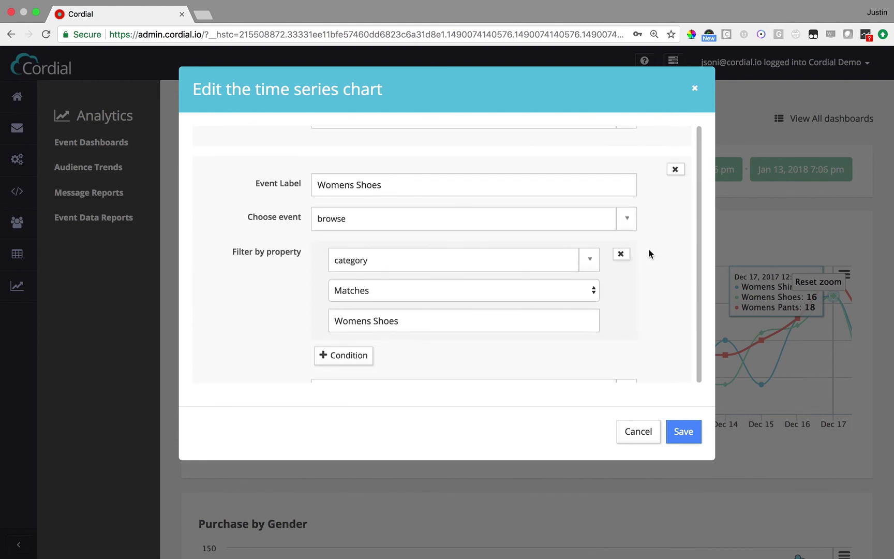
scroll(650, 253, down, 7)
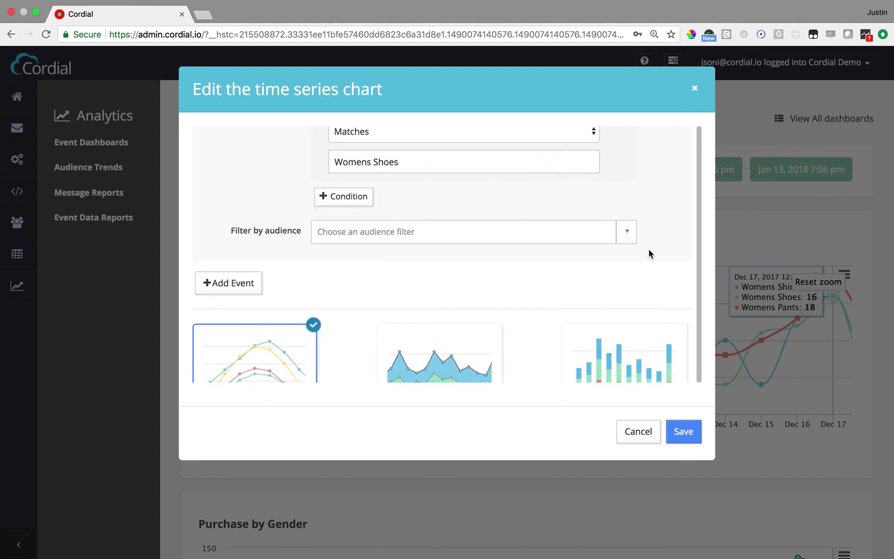
scroll(649, 254, down, 5)
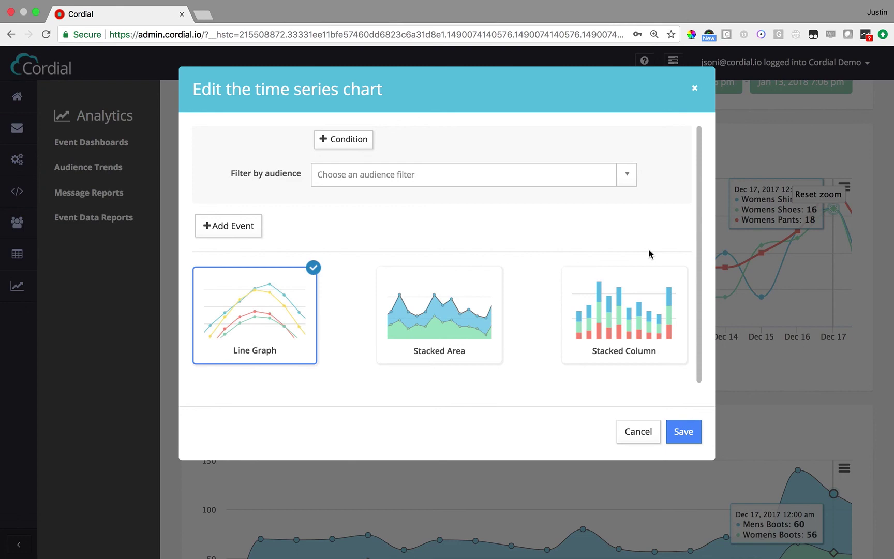
click(695, 87)
scroll(868, 324, up, 3)
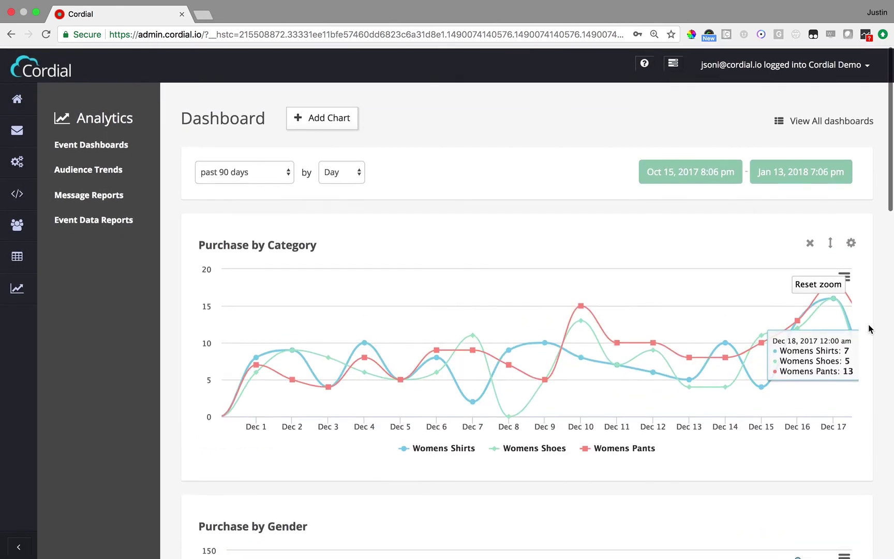